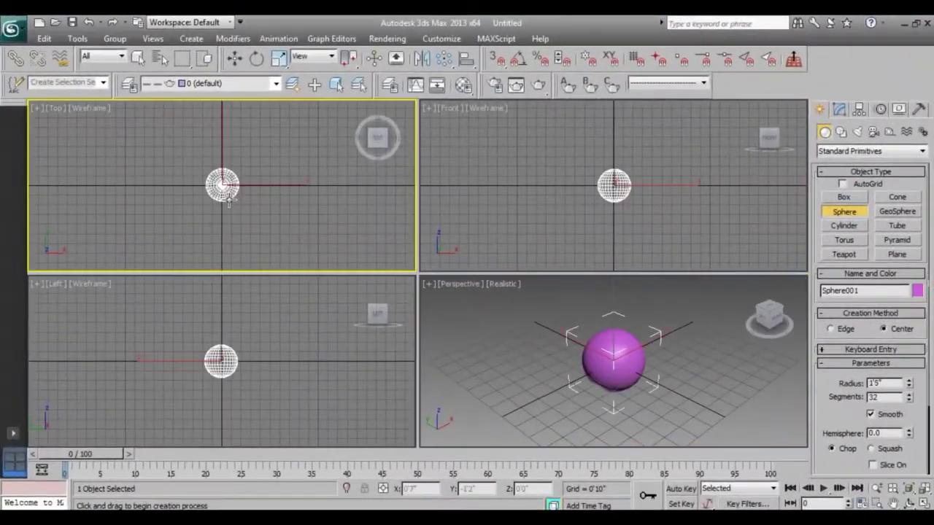
Activate the Front viewport and maximize it with Alt+W
{"action": "right_click", "coordinate": [665, 197]}
{"action": "key", "text": "alt+w"}
Convert Sphere001 to an Editable Poly and enter Vertex mode
{"action": "right_click", "coordinate": [561, 267]}
{"action": "left_click", "coordinate": [606, 407]}
{"action": "scroll", "coordinate": [424, 229], "scroll_direction": "up", "scroll_amount": 2}
{"action": "key", "text": "1"}
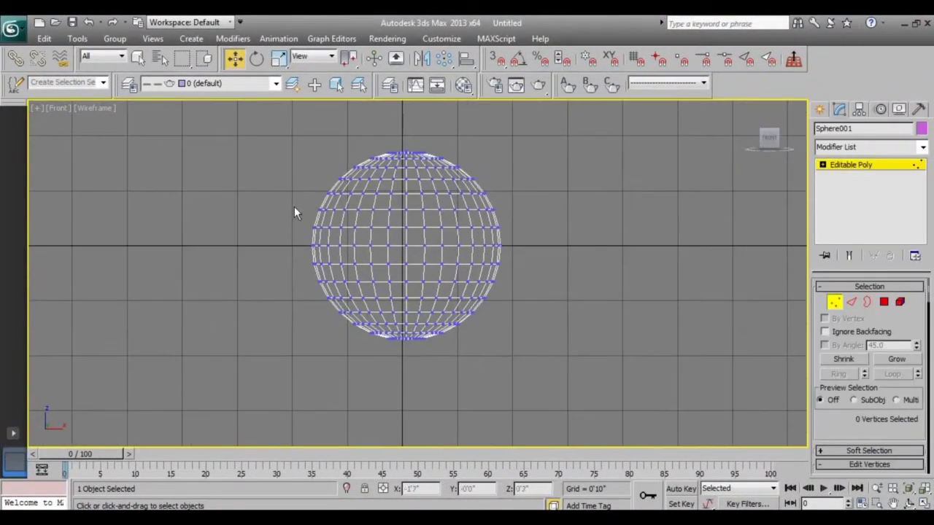
Scale the middle band of vertex rows inward to straighten the lantern sides
{"action": "left_click", "coordinate": [284, 64]}
{"action": "left_click_drag", "start_coordinate": [413, 235], "coordinate": [412, 262]}
{"action": "left_click_drag", "start_coordinate": [497, 270], "coordinate": [497, 271]}
{"action": "scroll", "coordinate": [422, 245], "scroll_direction": "up", "scroll_amount": 3}
{"action": "left_click_drag", "start_coordinate": [402, 249], "coordinate": [395, 252]}
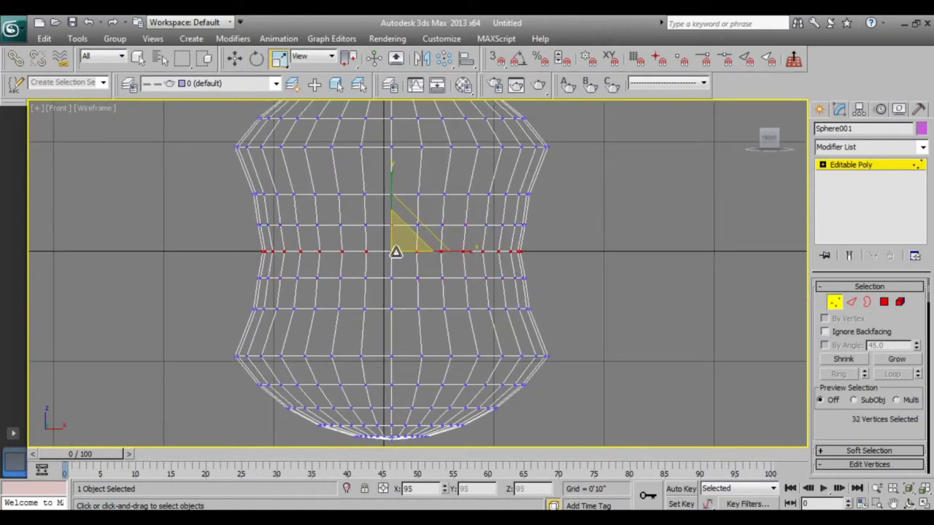
Move vertex rows up and down to set the lantern's tier heights
{"action": "key", "text": "w"}
{"action": "left_click_drag", "start_coordinate": [386, 165], "coordinate": [392, 216]}
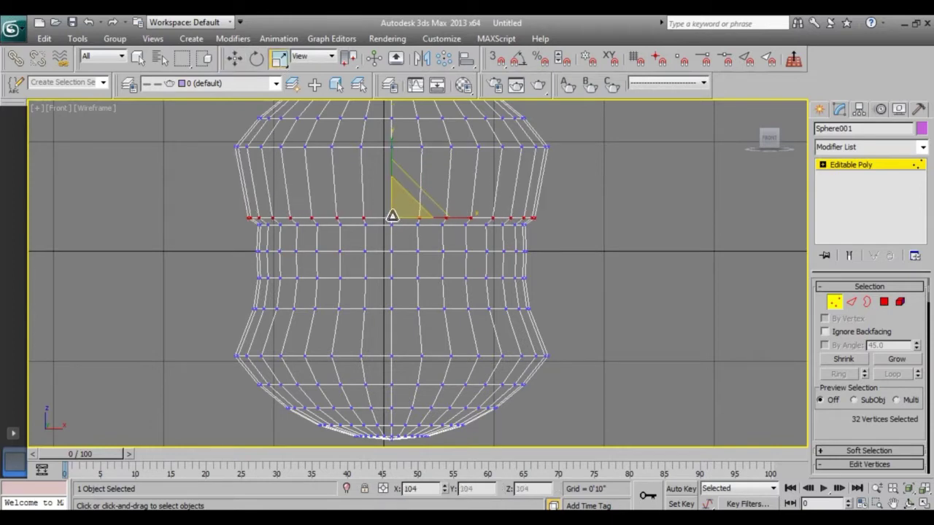
{"action": "left_click_drag", "start_coordinate": [389, 173], "coordinate": [389, 111]}
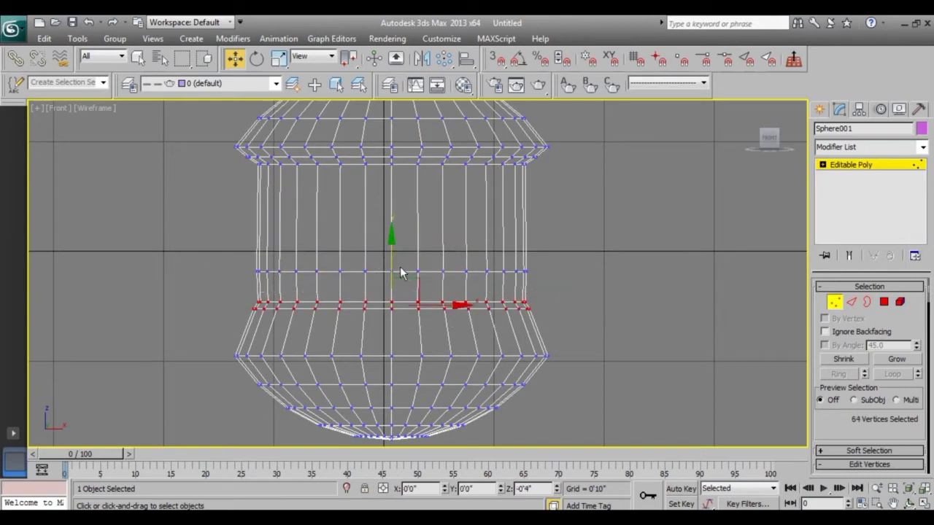
{"action": "left_click_drag", "start_coordinate": [401, 273], "coordinate": [389, 294]}
{"action": "left_click_drag", "start_coordinate": [387, 247], "coordinate": [389, 219]}
Raise the vertex row beneath the rim up against it, and lift the lower row slightly
{"action": "scroll", "coordinate": [346, 91], "scroll_direction": "up", "scroll_amount": 3}
{"action": "left_click_drag", "start_coordinate": [115, 269], "coordinate": [761, 237]}
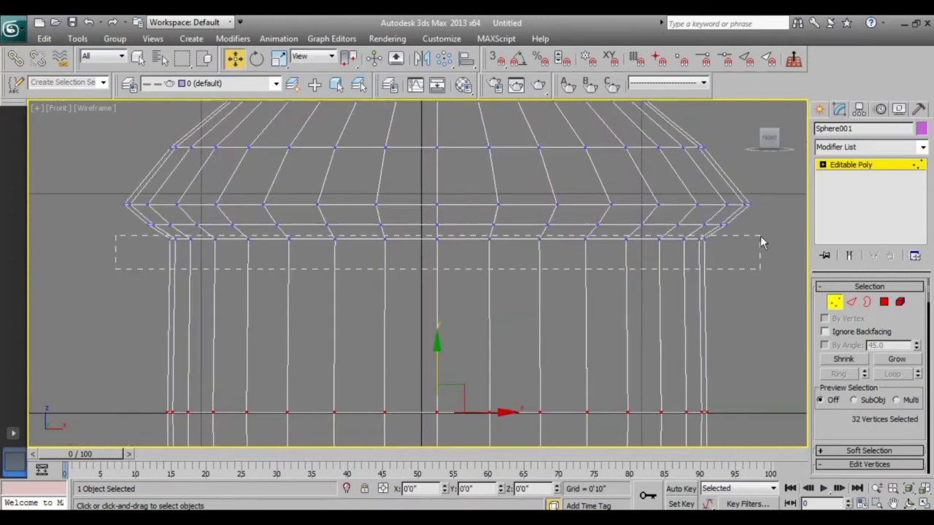
{"action": "left_click_drag", "start_coordinate": [437, 181], "coordinate": [437, 175]}
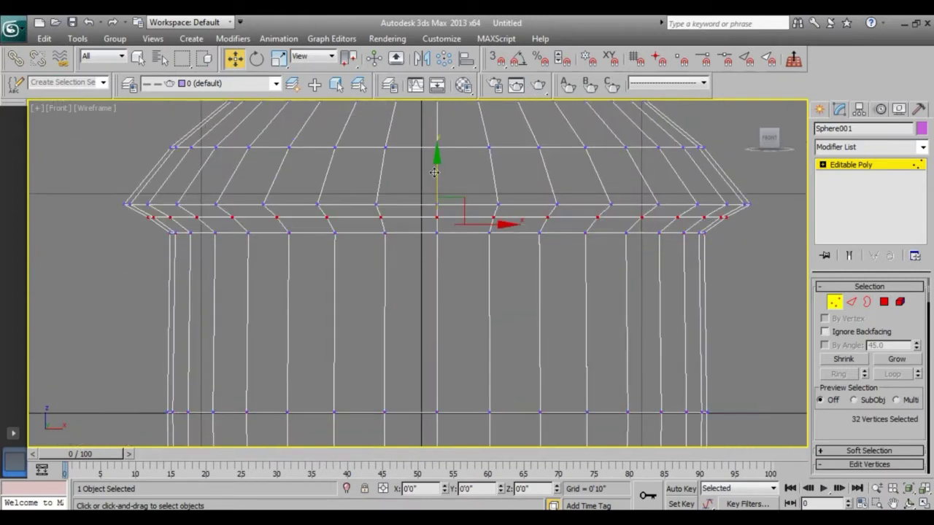
{"action": "scroll", "coordinate": [368, 219], "scroll_direction": "down", "scroll_amount": 2}
{"action": "middle_click_drag", "start_coordinate": [352, 401], "coordinate": [372, 285]}
{"action": "scroll", "coordinate": [181, 305], "scroll_direction": "up", "scroll_amount": 2}
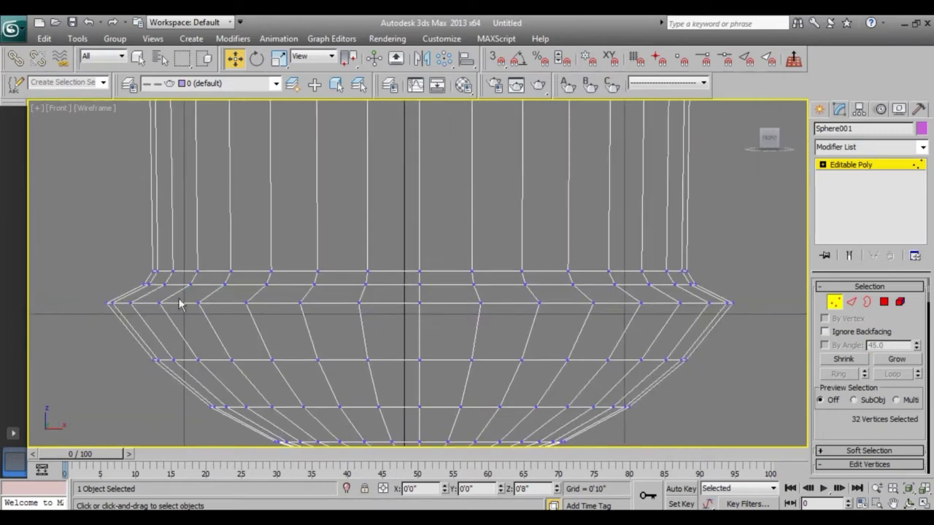
{"action": "left_click_drag", "start_coordinate": [417, 281], "coordinate": [417, 276]}
Raise the top vertices and narrow a top-dome ring to form the stepped roof
{"action": "scroll", "coordinate": [408, 329], "scroll_direction": "down", "scroll_amount": 2}
{"action": "middle_click_drag", "start_coordinate": [259, 212], "coordinate": [248, 274]}
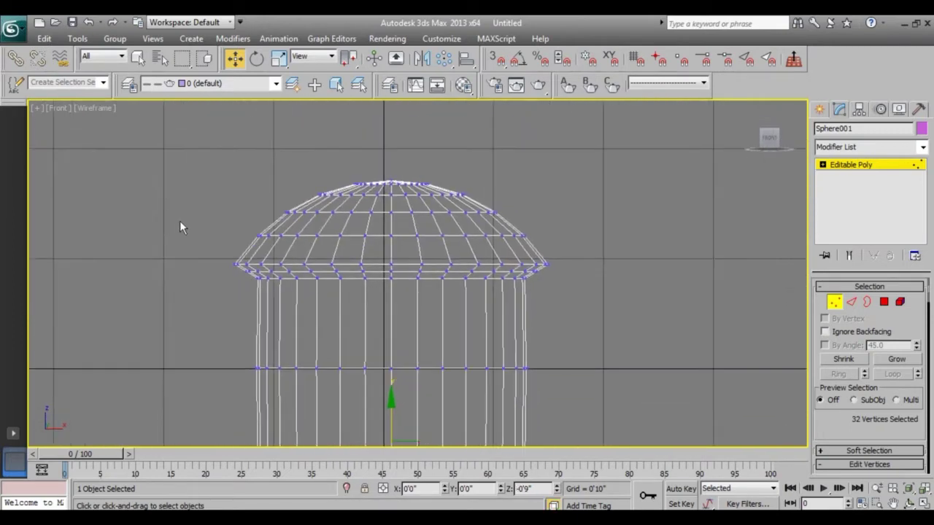
{"action": "left_click_drag", "start_coordinate": [394, 178], "coordinate": [395, 172]}
{"action": "scroll", "coordinate": [396, 260], "scroll_direction": "up", "scroll_amount": 2}
{"action": "left_click_drag", "start_coordinate": [230, 241], "coordinate": [602, 289]}
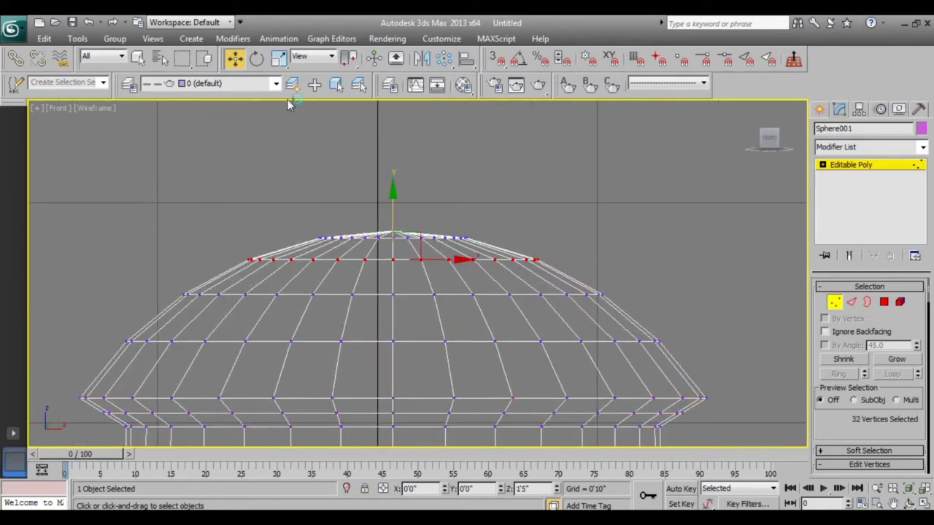
{"action": "left_click_drag", "start_coordinate": [392, 261], "coordinate": [461, 406]}
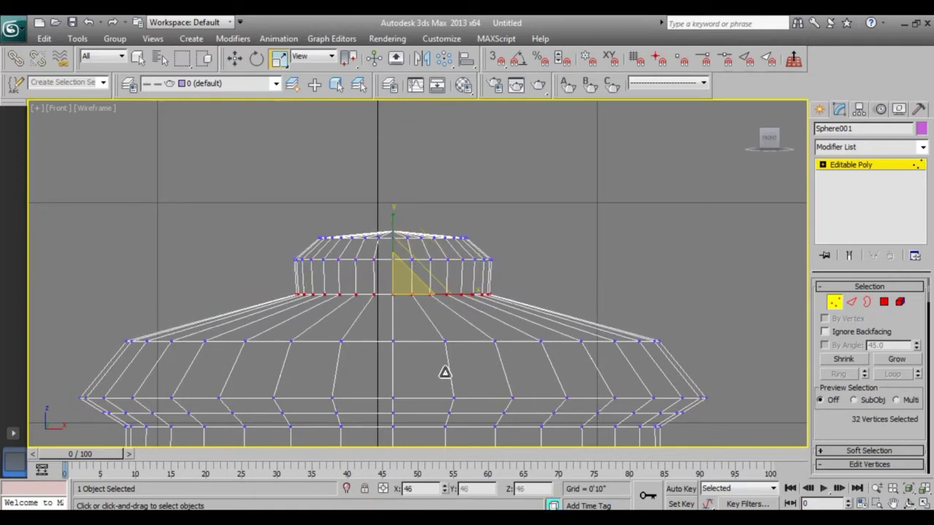
{"action": "left_click_drag", "start_coordinate": [657, 358], "coordinate": [659, 359]}
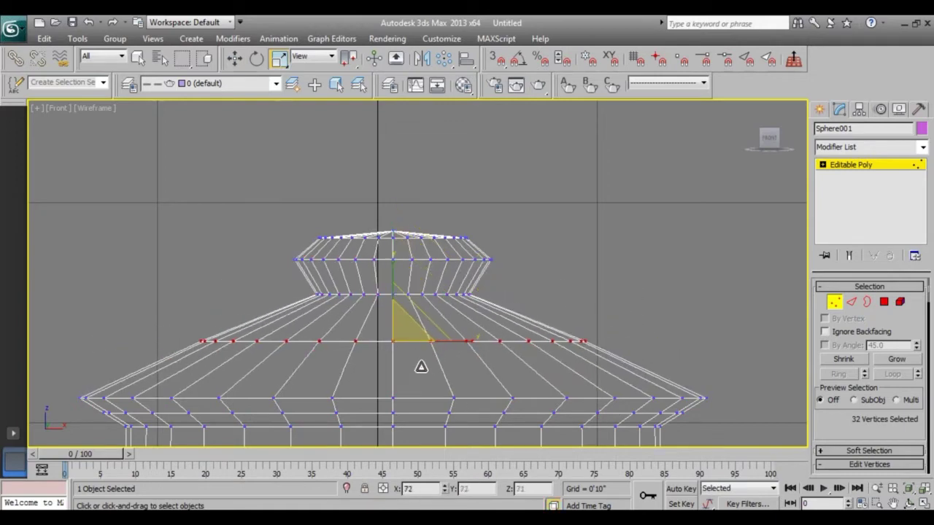
{"action": "scroll", "coordinate": [417, 367], "scroll_direction": "down", "scroll_amount": 2}
{"action": "key", "text": "2"}
{"action": "scroll", "coordinate": [910, 452], "scroll_direction": "down", "scroll_amount": 5}
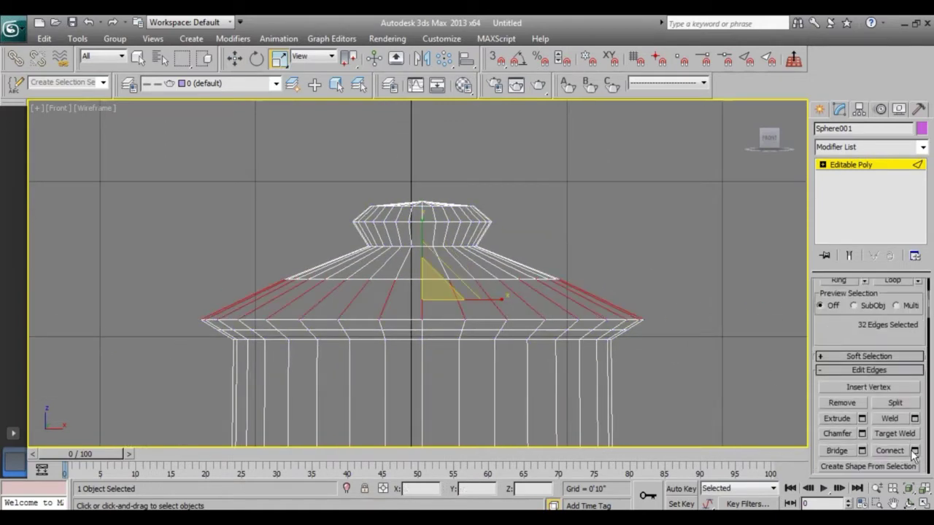
Connect the selected roof slope edges with 2 segments to add new edge rings
{"action": "left_click", "coordinate": [899, 451], "text": "shift"}
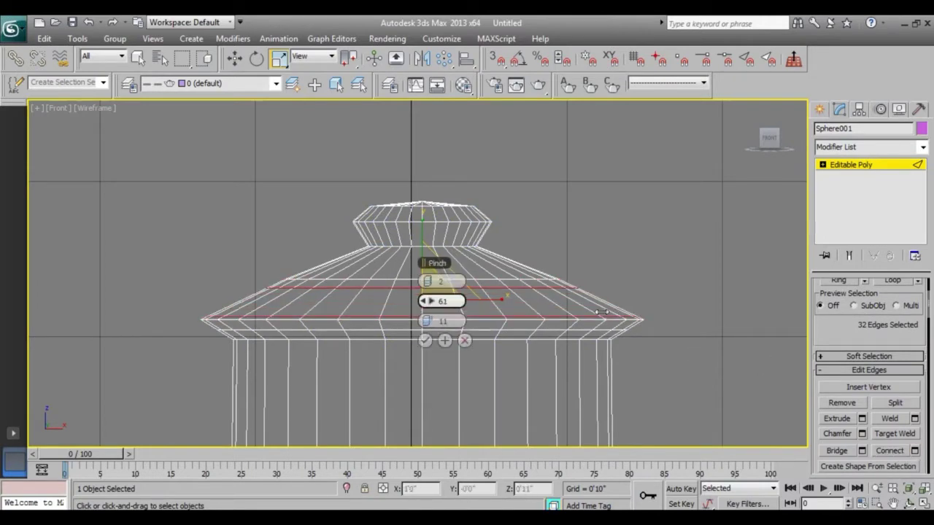
{"action": "left_click", "coordinate": [426, 341]}
{"action": "scroll", "coordinate": [402, 315], "scroll_direction": "up", "scroll_amount": 2}
{"action": "scroll", "coordinate": [482, 304], "scroll_direction": "up", "scroll_amount": 2}
{"action": "middle_click_drag", "start_coordinate": [482, 304], "coordinate": [426, 349]}
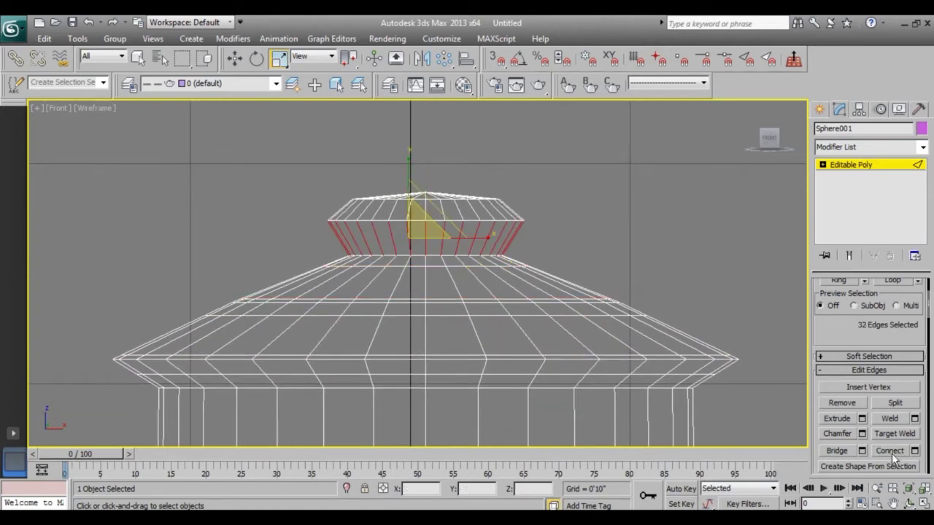
{"action": "scroll", "coordinate": [346, 234], "scroll_direction": "down", "scroll_amount": 2}
{"action": "scroll", "coordinate": [346, 233], "scroll_direction": "down", "scroll_amount": 2}
Widen one of the new roof vertex rows and nudge it down slightly
{"action": "key", "text": "1"}
{"action": "middle_click_drag", "start_coordinate": [409, 219], "coordinate": [447, 220]}
{"action": "scroll", "coordinate": [453, 241], "scroll_direction": "up", "scroll_amount": 3}
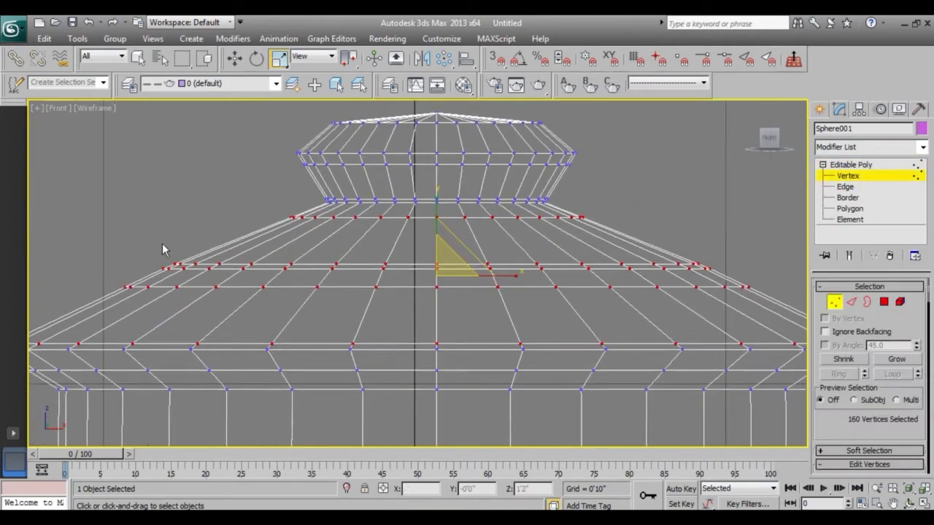
{"action": "left_click_drag", "start_coordinate": [128, 250], "coordinate": [624, 273]}
{"action": "left_click_drag", "start_coordinate": [413, 251], "coordinate": [434, 271]}
{"action": "middle_click_drag", "start_coordinate": [434, 271], "coordinate": [451, 269]}
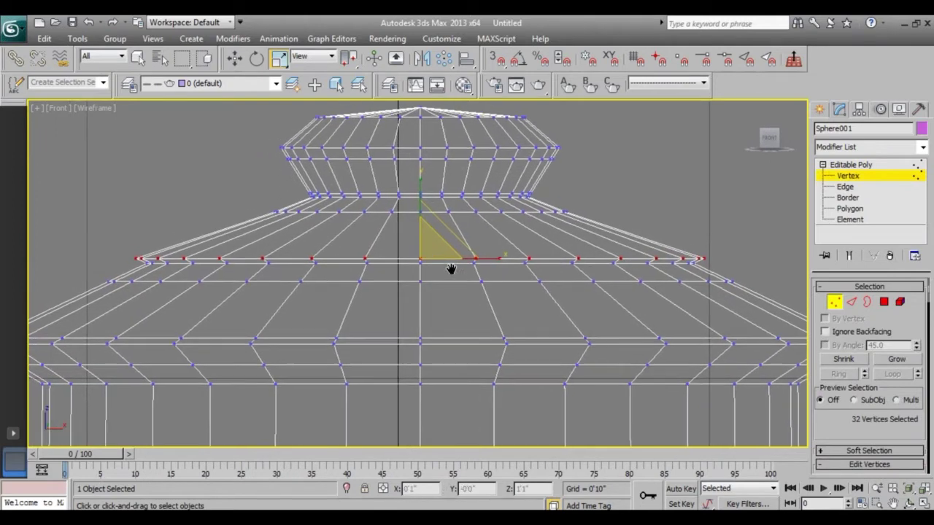
{"action": "middle_click_drag", "start_coordinate": [422, 218], "coordinate": [420, 245]}
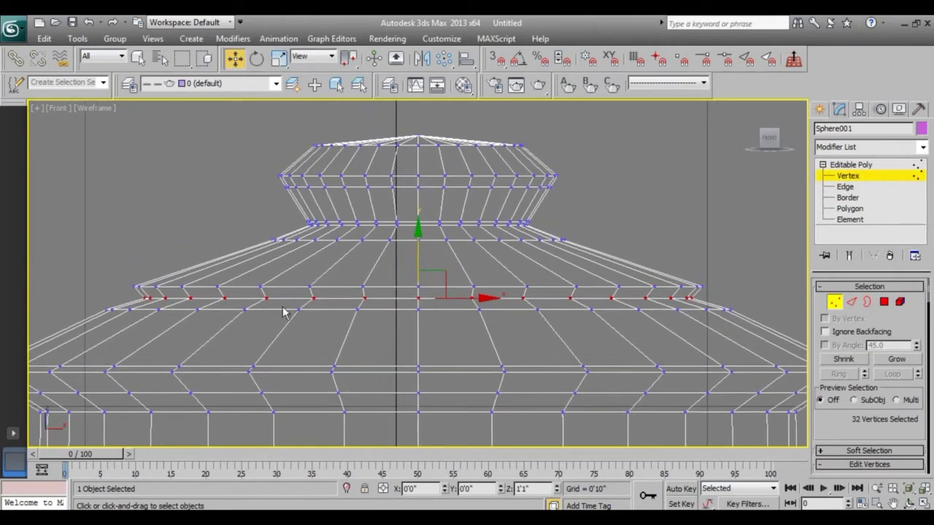
{"action": "scroll", "coordinate": [176, 276], "scroll_direction": "up", "scroll_amount": 2}
{"action": "left_click_drag", "start_coordinate": [370, 232], "coordinate": [374, 249]}
Scale the selected roof row inward to form the narrow ledge under the peak
{"action": "left_click", "coordinate": [278, 60]}
{"action": "left_click_drag", "start_coordinate": [381, 196], "coordinate": [377, 217]}
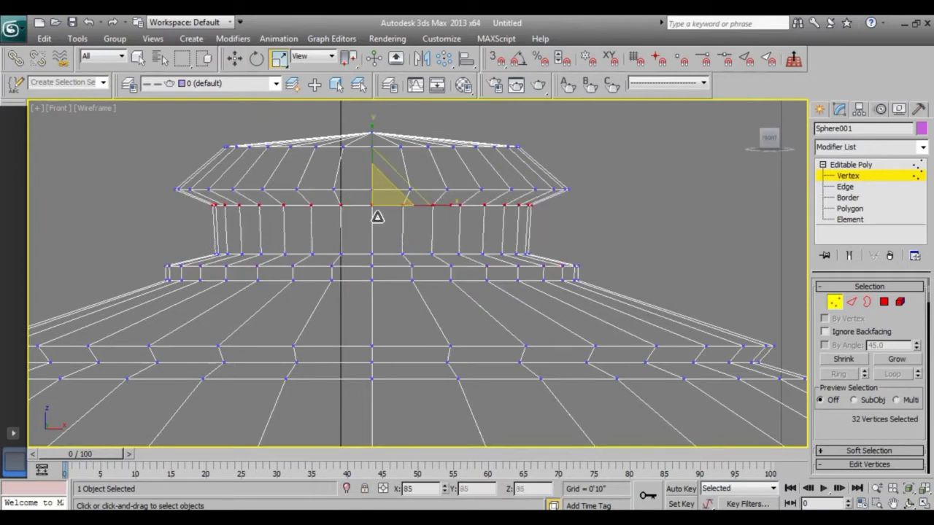
{"action": "key", "text": "2"}
{"action": "left_click_drag", "start_coordinate": [831, 424], "coordinate": [832, 337]}
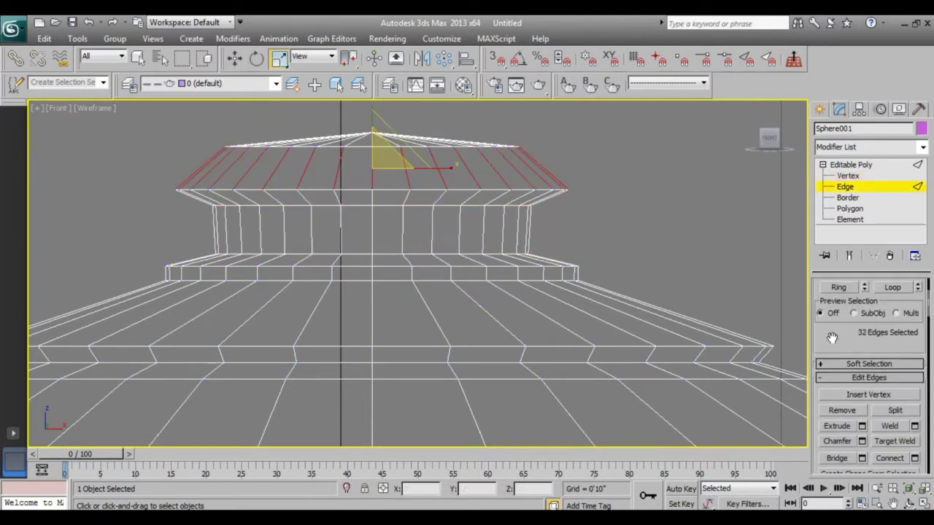
{"action": "middle_click_drag", "start_coordinate": [253, 147], "coordinate": [260, 198]}
{"action": "key", "text": "1"}
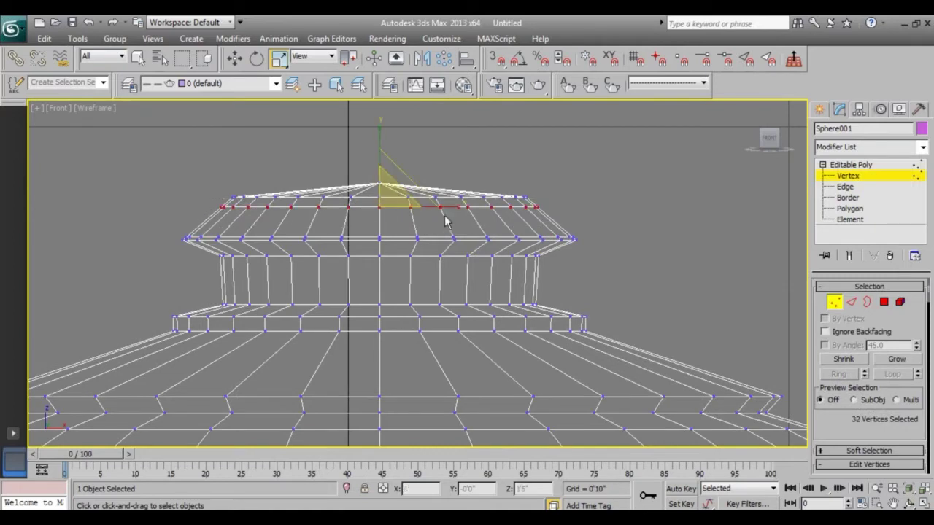
{"action": "scroll", "coordinate": [476, 258], "scroll_direction": "down", "scroll_amount": 5}
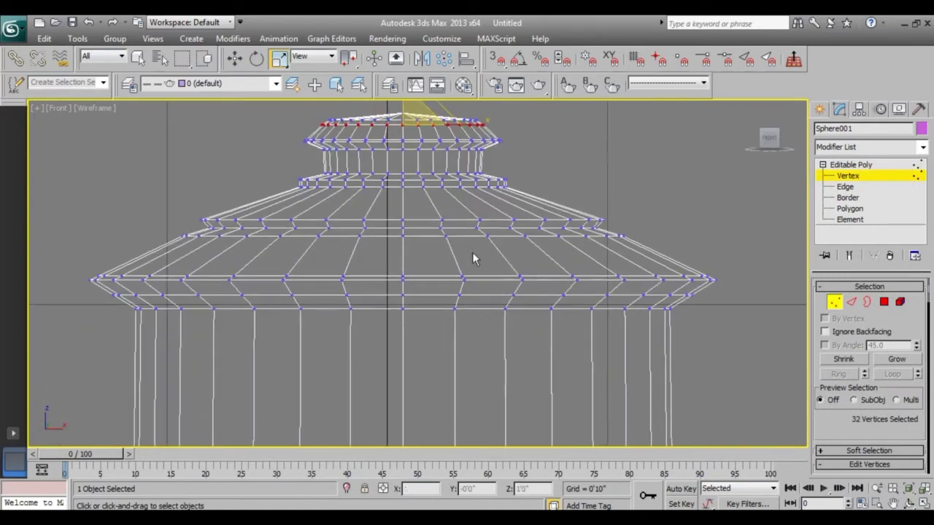
{"action": "mouse_move", "coordinate": [475, 259]}
{"action": "middle_mouse_down"}
{"action": "mouse_move", "coordinate": [452, 344]}
{"action": "mouse_move", "coordinate": [427, 286]}
{"action": "mouse_move", "coordinate": [415, 296]}
{"action": "middle_mouse_up"}
Select the bottom vertices and drag them far down into a long post
{"action": "left_click_drag", "start_coordinate": [411, 277], "coordinate": [411, 408]}
{"action": "middle_click_drag", "start_coordinate": [411, 408], "coordinate": [424, 198]}
{"action": "scroll", "coordinate": [424, 197], "scroll_direction": "down", "scroll_amount": 4}
{"action": "left_click_drag", "start_coordinate": [411, 244], "coordinate": [411, 339]}
{"action": "scroll", "coordinate": [414, 361], "scroll_direction": "up", "scroll_amount": 5}
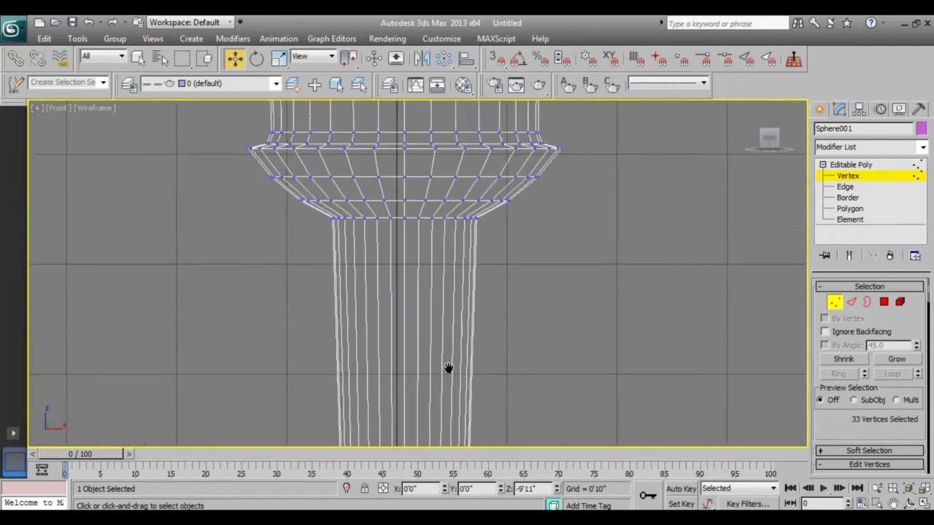
Scale the ring under the head inward, then widen it into a flared collar
{"action": "left_click_drag", "start_coordinate": [261, 337], "coordinate": [523, 319]}
{"action": "left_click_drag", "start_coordinate": [421, 285], "coordinate": [428, 297]}
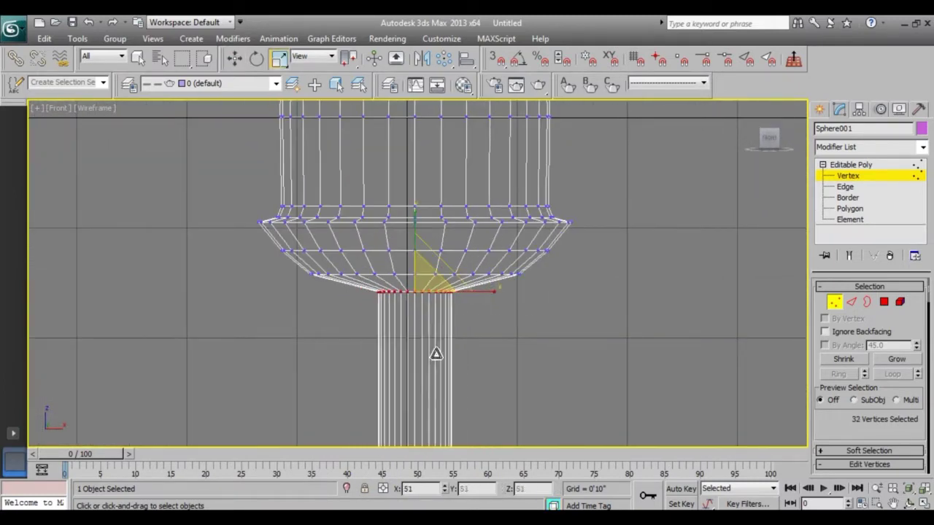
{"action": "scroll", "coordinate": [428, 297], "scroll_direction": "down", "scroll_amount": 3}
{"action": "scroll", "coordinate": [479, 317], "scroll_direction": "up", "scroll_amount": 3}
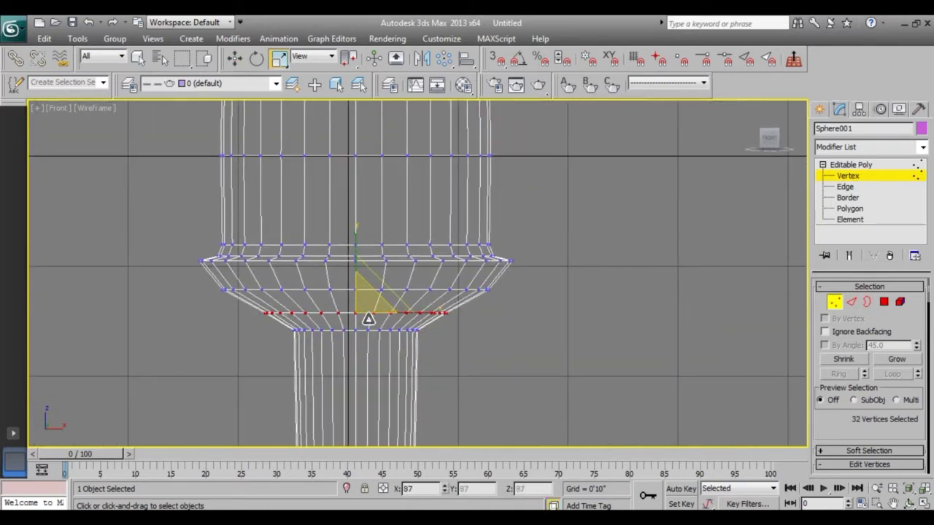
{"action": "left_click_drag", "start_coordinate": [365, 320], "coordinate": [372, 325]}
{"action": "scroll", "coordinate": [593, 316], "scroll_direction": "up", "scroll_amount": 3}
Select edges around the collar, then return to Vertex mode and reframe the post
{"action": "key", "text": "2"}
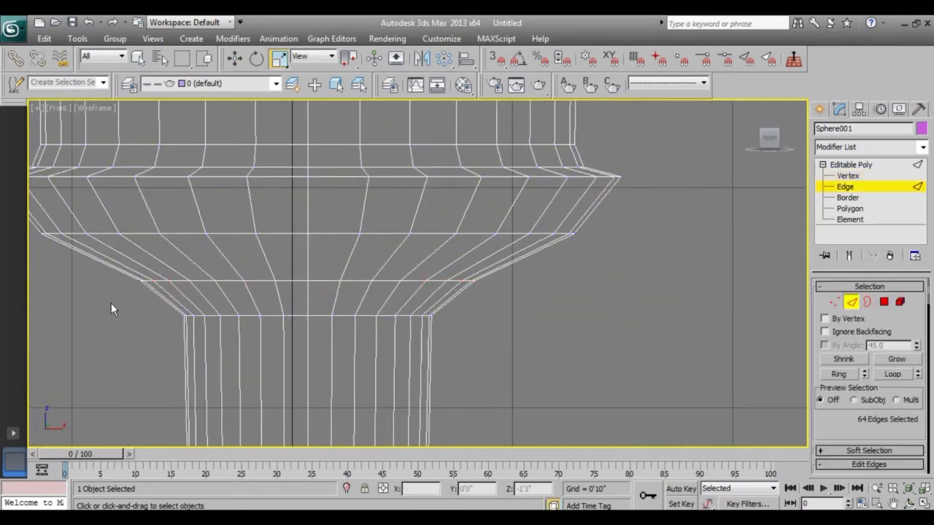
{"action": "left_click_drag", "start_coordinate": [111, 305], "coordinate": [489, 299]}
{"action": "scroll", "coordinate": [849, 386], "scroll_direction": "down", "scroll_amount": 5}
{"action": "middle_click_drag", "start_coordinate": [285, 281], "coordinate": [369, 301]}
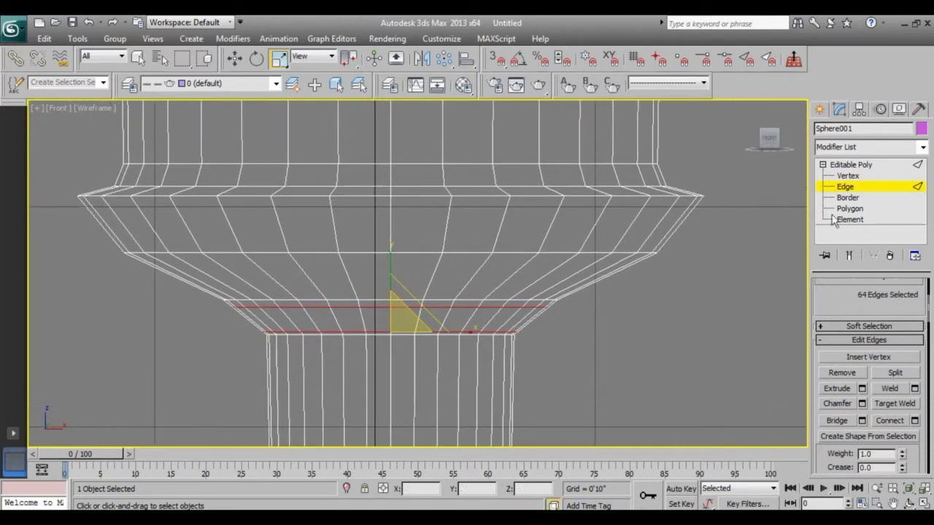
{"action": "key", "text": "1"}
{"action": "scroll", "coordinate": [389, 297], "scroll_direction": "down", "scroll_amount": 2}
{"action": "scroll", "coordinate": [335, 308], "scroll_direction": "down", "scroll_amount": 4}
{"action": "scroll", "coordinate": [375, 334], "scroll_direction": "up", "scroll_amount": 3}
{"action": "scroll", "coordinate": [346, 315], "scroll_direction": "up", "scroll_amount": 2}
{"action": "middle_click_drag", "start_coordinate": [346, 314], "coordinate": [390, 296]}
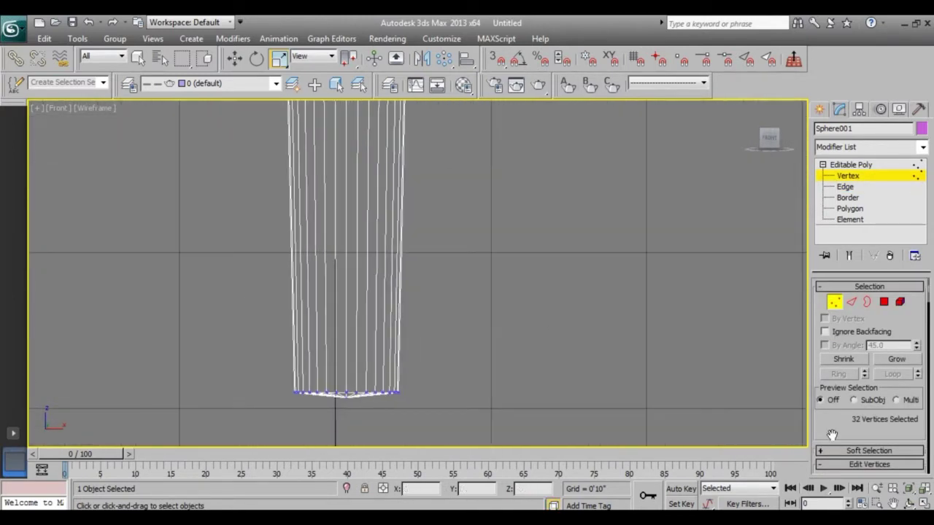
{"action": "scroll", "coordinate": [844, 387], "scroll_direction": "down", "scroll_amount": 3}
Connect the lower post's vertical edges to add extra edge loops
{"action": "key", "text": "2"}
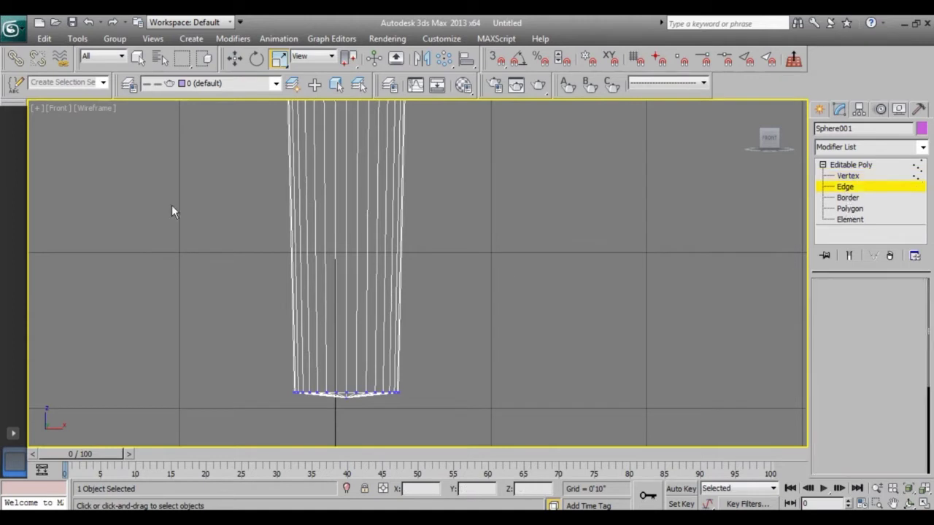
{"action": "left_click_drag", "start_coordinate": [172, 209], "coordinate": [467, 416]}
{"action": "middle_click_drag", "start_coordinate": [519, 367], "coordinate": [536, 379]}
{"action": "left_click", "coordinate": [890, 373]}
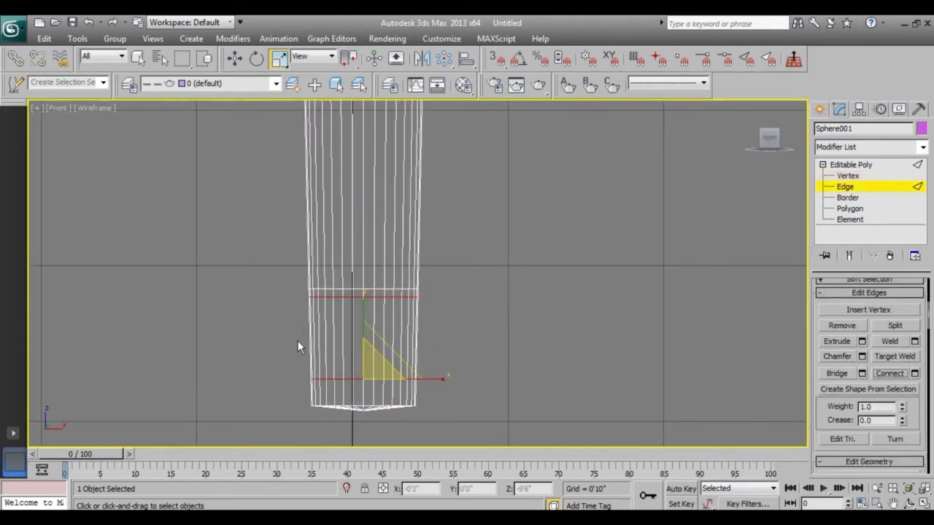
{"action": "middle_click_drag", "start_coordinate": [298, 340], "coordinate": [295, 259]}
Select the bottom vertex rings and scale them outward into a wide base
{"action": "key", "text": "1"}
{"action": "left_click_drag", "start_coordinate": [286, 381], "coordinate": [516, 310]}
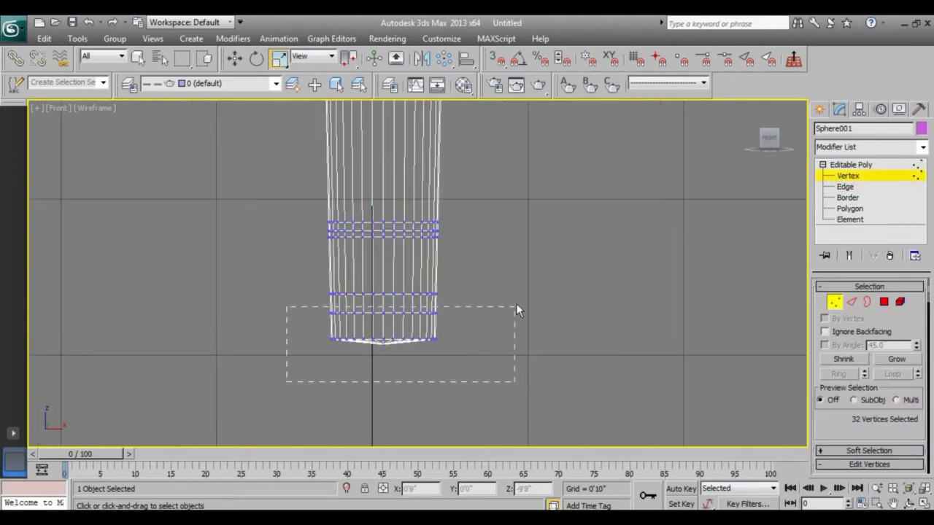
{"action": "scroll", "coordinate": [385, 305], "scroll_direction": "up", "scroll_amount": 3}
{"action": "scroll", "coordinate": [410, 262], "scroll_direction": "up", "scroll_amount": 3}
{"action": "scroll", "coordinate": [408, 278], "scroll_direction": "down", "scroll_amount": 5}
{"action": "left_click_drag", "start_coordinate": [298, 256], "coordinate": [542, 289]}
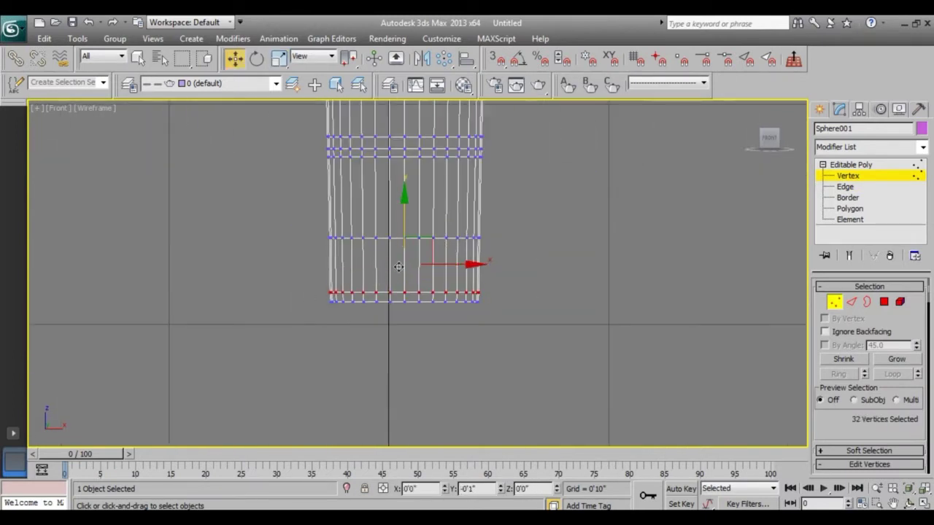
{"action": "scroll", "coordinate": [399, 268], "scroll_direction": "up", "scroll_amount": 4}
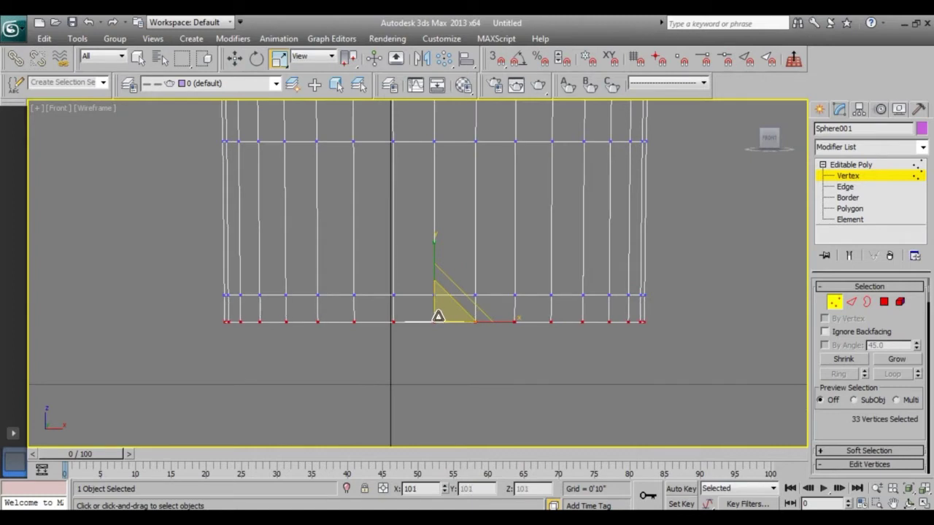
{"action": "scroll", "coordinate": [572, 314], "scroll_direction": "down", "scroll_amount": 3}
{"action": "mouse_move", "coordinate": [441, 314]}
{"action": "left_mouse_down"}
{"action": "mouse_move", "coordinate": [442, 263]}
{"action": "mouse_move", "coordinate": [429, 295]}
{"action": "left_mouse_up"}
Lower the vertex rings above the base to pinch the neck, then select a ring near the column top
{"action": "middle_click_drag", "start_coordinate": [364, 225], "coordinate": [361, 273]}
{"action": "left_click_drag", "start_coordinate": [327, 200], "coordinate": [557, 261]}
{"action": "left_click_drag", "start_coordinate": [438, 232], "coordinate": [321, 256]}
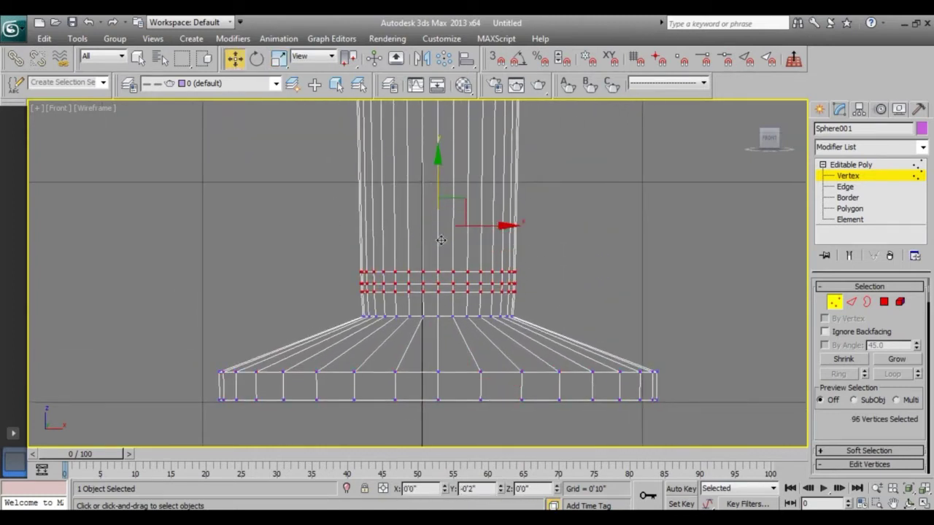
{"action": "scroll", "coordinate": [432, 256], "scroll_direction": "down", "scroll_amount": 2}
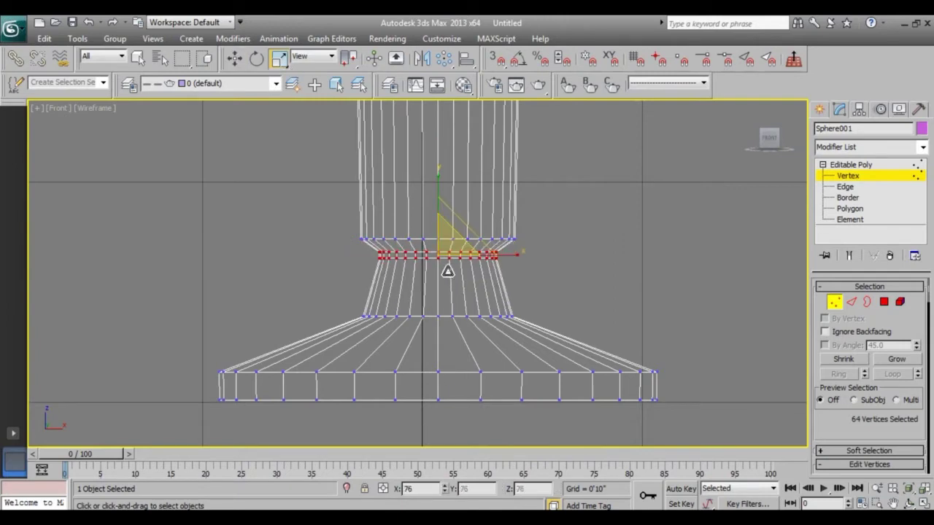
{"action": "scroll", "coordinate": [438, 407], "scroll_direction": "down", "scroll_amount": 3}
{"action": "scroll", "coordinate": [437, 407], "scroll_direction": "down", "scroll_amount": 1}
{"action": "mouse_move", "coordinate": [347, 179]}
{"action": "left_mouse_down"}
{"action": "mouse_move", "coordinate": [392, 191]}
{"action": "mouse_move", "coordinate": [400, 219]}
{"action": "left_mouse_up"}
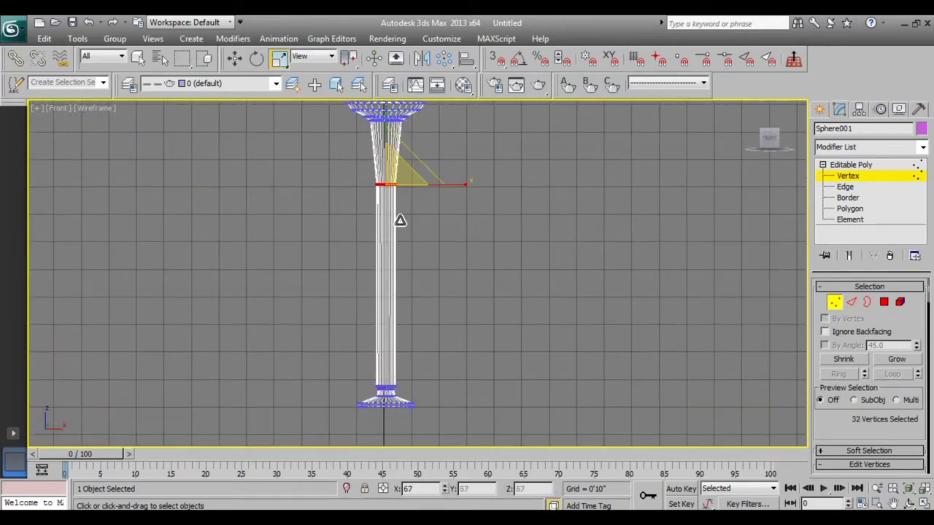
Shrink the selected shaft ring inward and move it up the post
{"action": "scroll", "coordinate": [259, 326], "scroll_direction": "up", "scroll_amount": 2}
{"action": "scroll", "coordinate": [363, 316], "scroll_direction": "up", "scroll_amount": 2}
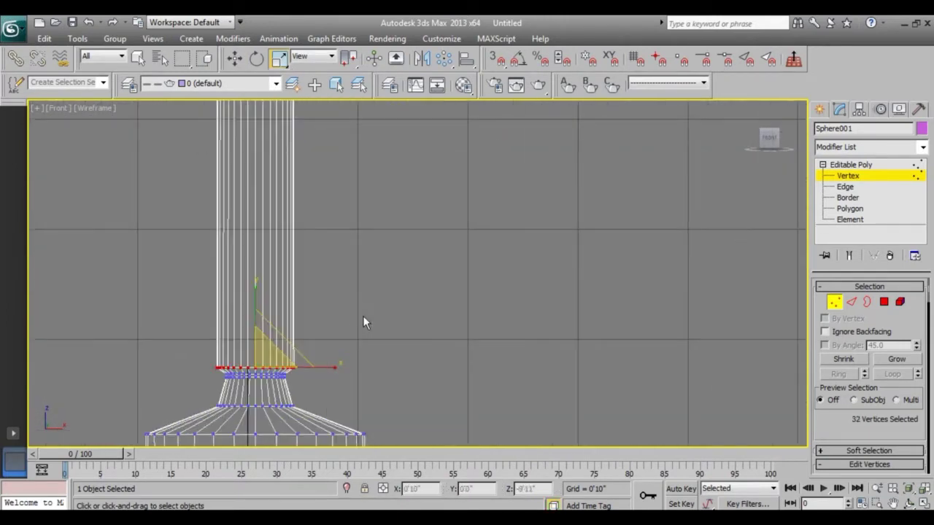
{"action": "left_click", "coordinate": [277, 60]}
{"action": "left_click_drag", "start_coordinate": [272, 317], "coordinate": [279, 400]}
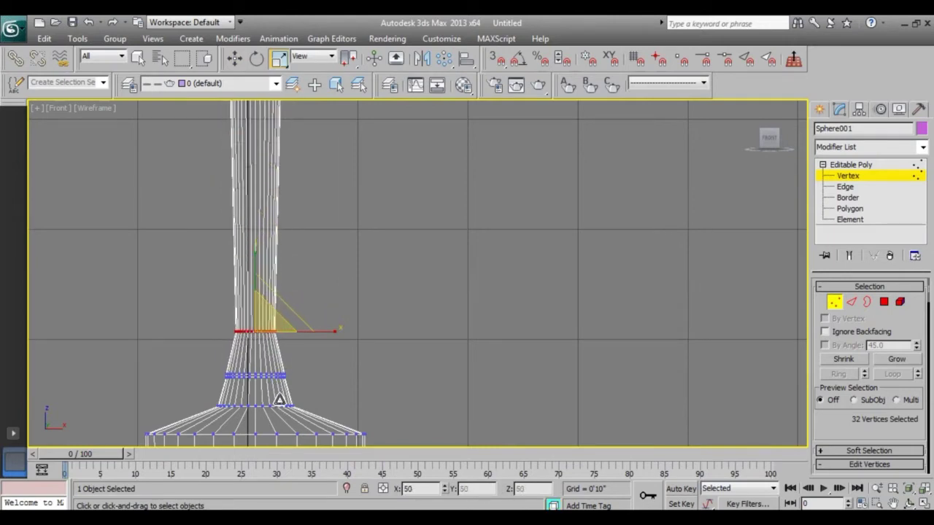
{"action": "scroll", "coordinate": [438, 292], "scroll_direction": "up", "scroll_amount": 2}
{"action": "scroll", "coordinate": [438, 292], "scroll_direction": "up", "scroll_amount": 1}
{"action": "left_click_drag", "start_coordinate": [328, 282], "coordinate": [328, 249]}
{"action": "key", "text": "r"}
{"action": "left_click_drag", "start_coordinate": [329, 285], "coordinate": [333, 292]}
{"action": "scroll", "coordinate": [334, 292], "scroll_direction": "down", "scroll_amount": 5}
{"action": "mouse_move", "coordinate": [312, 291]}
{"action": "middle_mouse_down"}
{"action": "mouse_move", "coordinate": [379, 301]}
{"action": "mouse_move", "coordinate": [267, 209]}
{"action": "middle_mouse_up"}
Select the shaft's vertical edges and Connect them to add a new edge loop
{"action": "key", "text": "2"}
{"action": "left_click_drag", "start_coordinate": [284, 204], "coordinate": [462, 234]}
{"action": "middle_click_drag", "start_coordinate": [383, 319], "coordinate": [376, 232]}
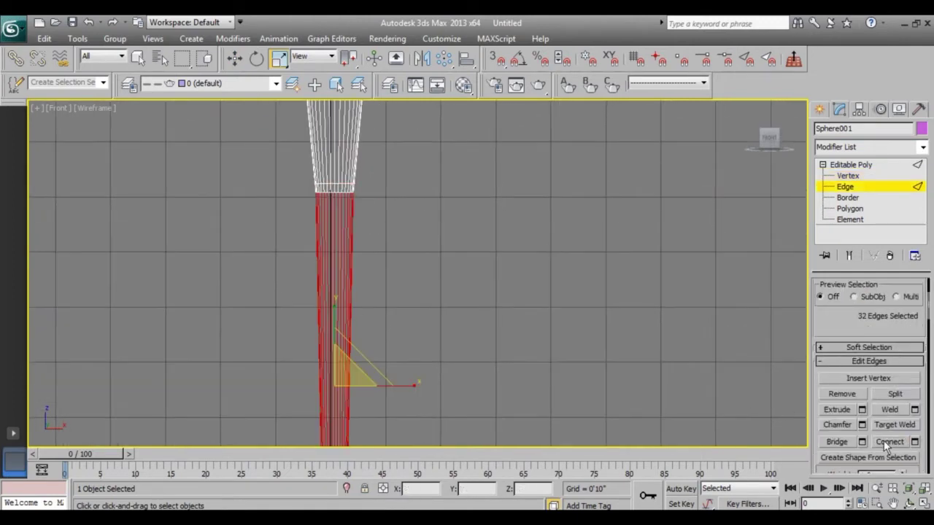
{"action": "middle_click_drag", "start_coordinate": [406, 332], "coordinate": [387, 197]}
{"action": "scroll", "coordinate": [388, 197], "scroll_direction": "down", "scroll_amount": 2}
{"action": "key", "text": "z"}
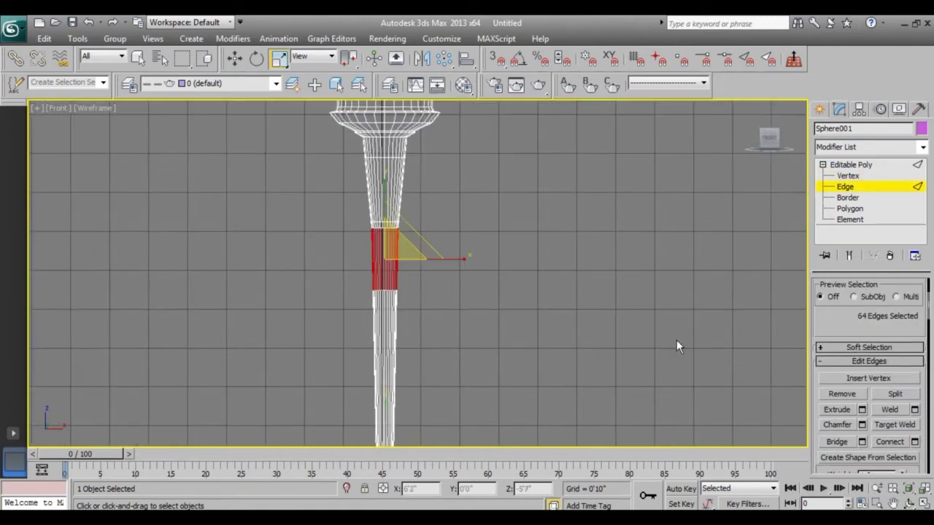
{"action": "left_click", "coordinate": [891, 442]}
{"action": "scroll", "coordinate": [453, 305], "scroll_direction": "down", "scroll_amount": 1}
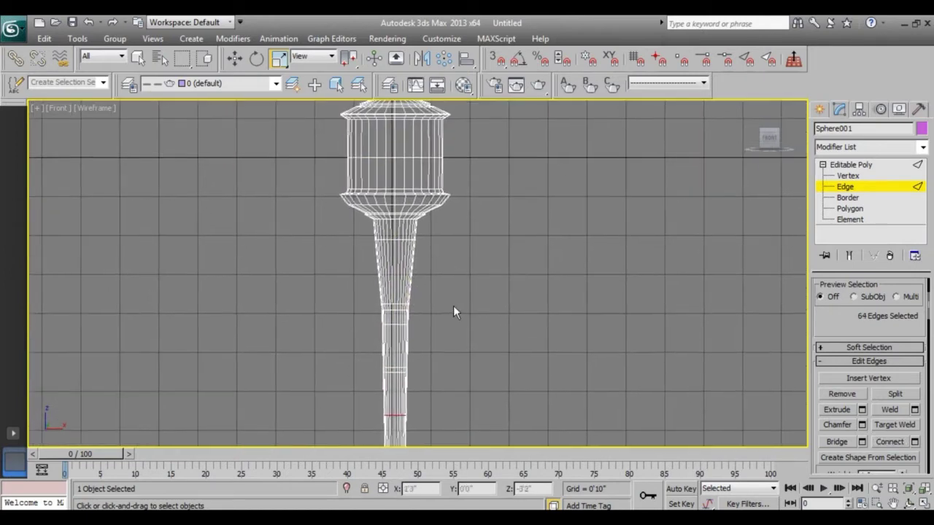
{"action": "scroll", "coordinate": [468, 317], "scroll_direction": "up", "scroll_amount": 4}
Move the upper shaft vertex row down to the lower one and shrink them into a sharp ledge
{"action": "key", "text": "1"}
{"action": "left_click_drag", "start_coordinate": [194, 349], "coordinate": [429, 328]}
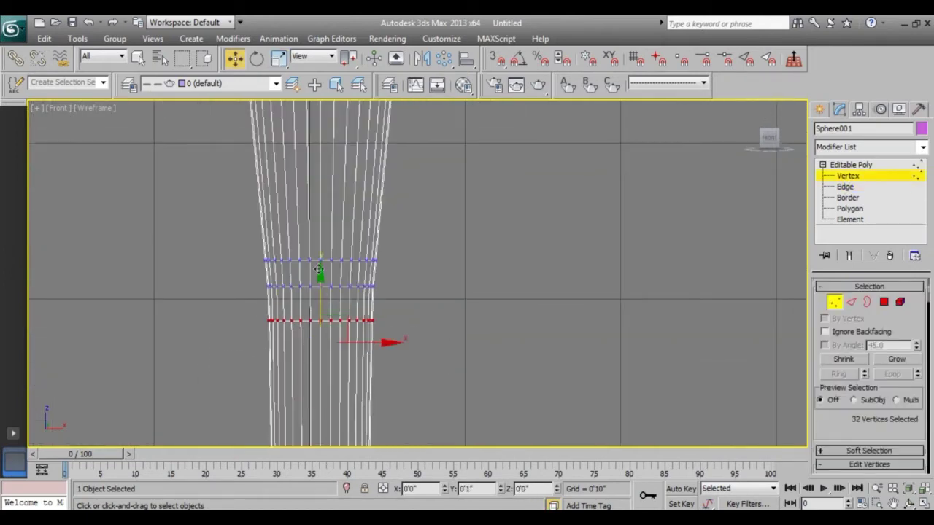
{"action": "left_click_drag", "start_coordinate": [390, 270], "coordinate": [390, 267]}
{"action": "left_click_drag", "start_coordinate": [320, 221], "coordinate": [320, 237]}
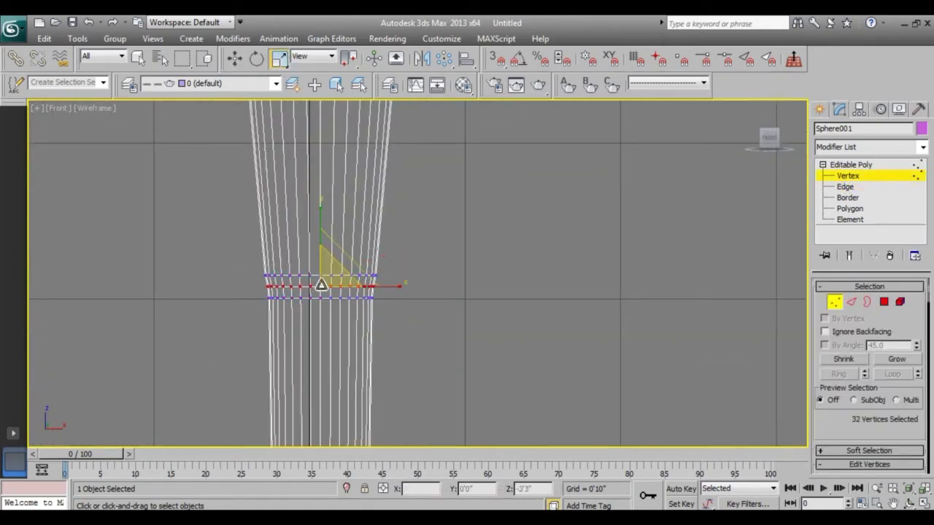
{"action": "scroll", "coordinate": [337, 290], "scroll_direction": "down", "scroll_amount": 4}
{"action": "scroll", "coordinate": [497, 363], "scroll_direction": "up", "scroll_amount": 2}
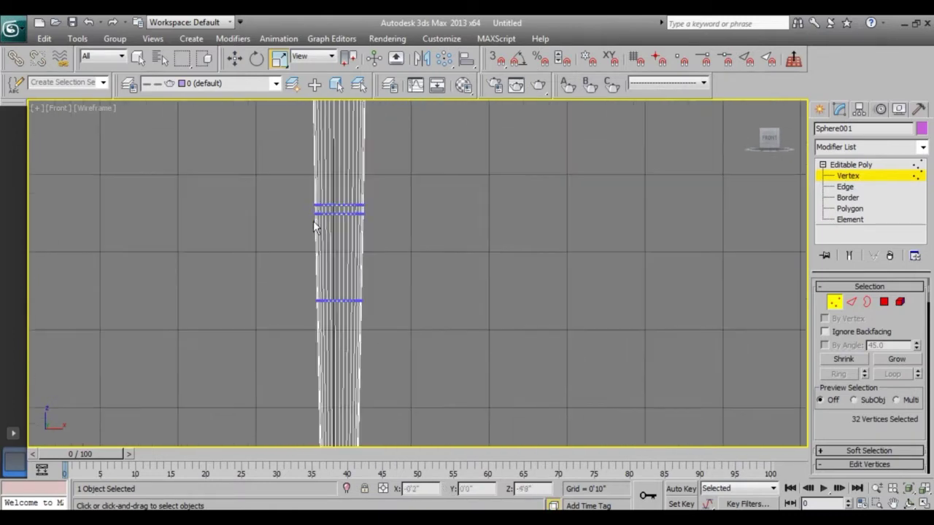
{"action": "scroll", "coordinate": [263, 107], "scroll_direction": "down", "scroll_amount": 2}
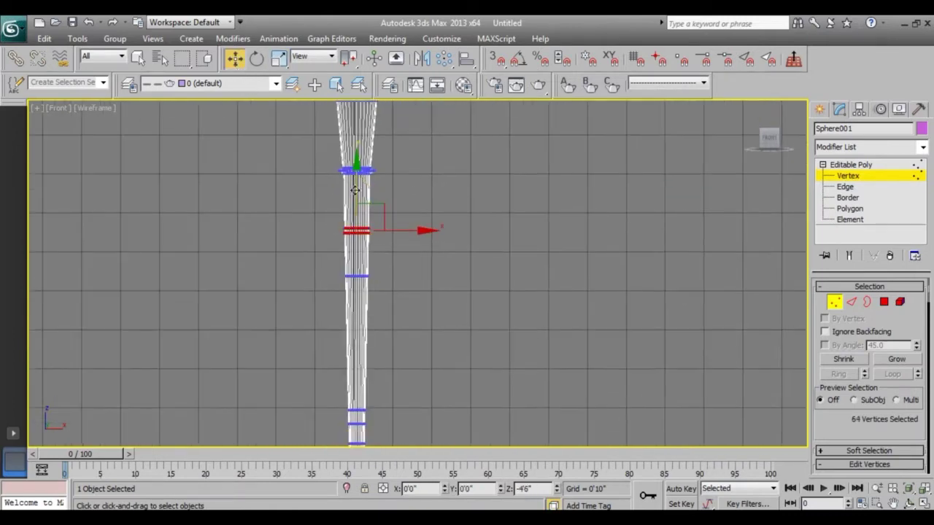
{"action": "scroll", "coordinate": [329, 306], "scroll_direction": "up", "scroll_amount": 3}
{"action": "scroll", "coordinate": [377, 325], "scroll_direction": "up", "scroll_amount": 2}
{"action": "scroll", "coordinate": [375, 263], "scroll_direction": "down", "scroll_amount": 1}
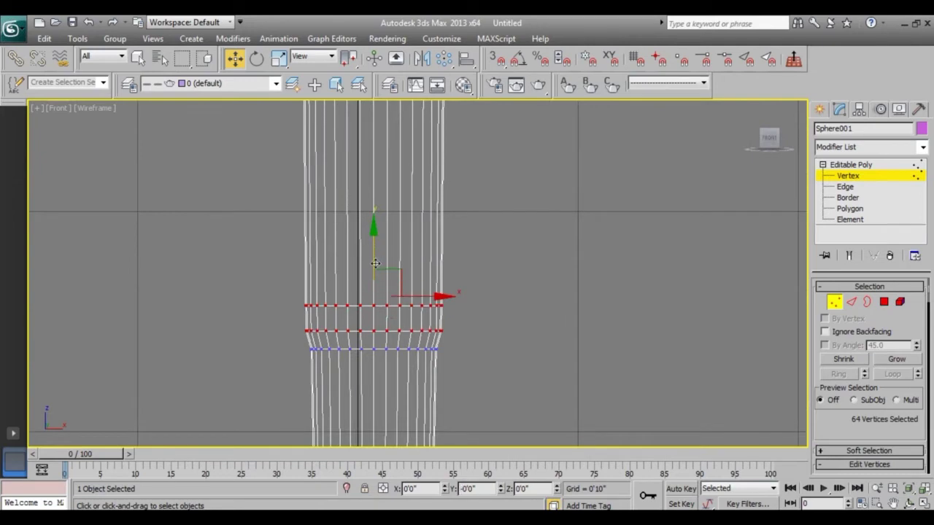
{"action": "left_click_drag", "start_coordinate": [380, 315], "coordinate": [373, 304]}
Widen the base's bottom ring outward and raise the selected rings slightly
{"action": "middle_click_drag", "start_coordinate": [374, 312], "coordinate": [486, 253]}
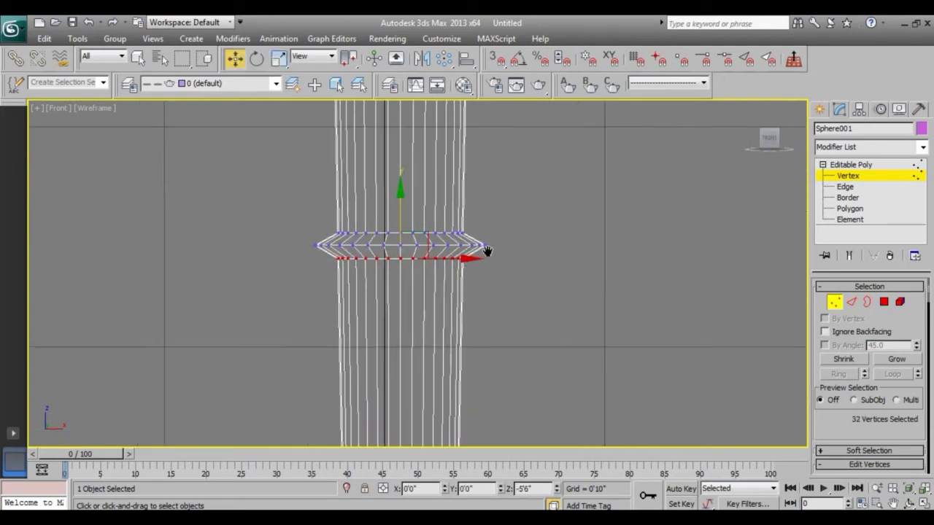
{"action": "scroll", "coordinate": [511, 204], "scroll_direction": "down", "scroll_amount": 5}
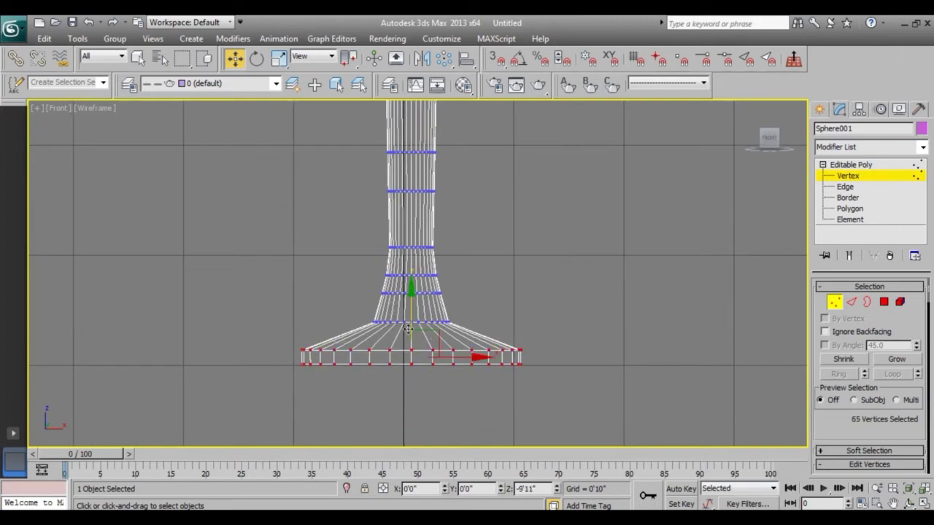
{"action": "left_click_drag", "start_coordinate": [421, 357], "coordinate": [305, 210]}
{"action": "key", "text": "w"}
{"action": "left_click_drag", "start_coordinate": [410, 235], "coordinate": [411, 212]}
{"action": "left_click", "coordinate": [853, 305]}
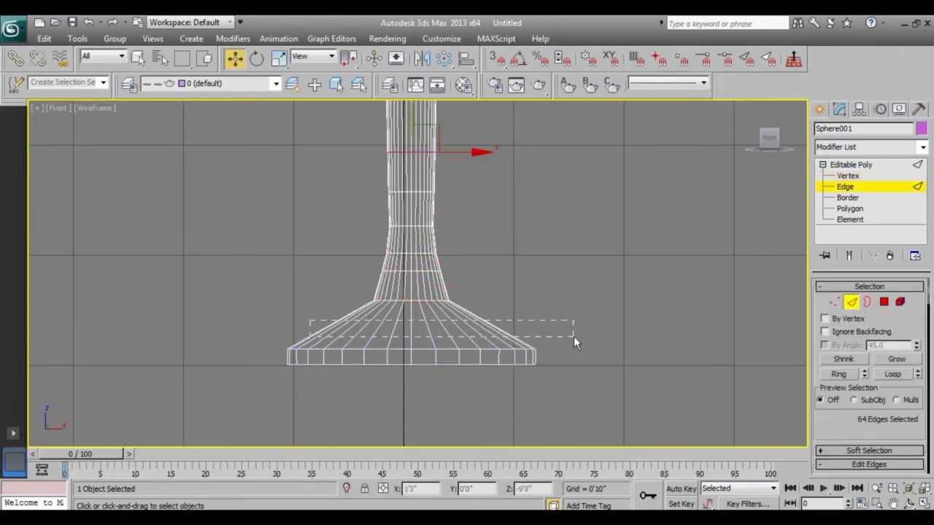
Select the base's sloped edges and connect them with 2 new loop segments
{"action": "left_click_drag", "start_coordinate": [406, 319], "coordinate": [573, 340]}
{"action": "scroll", "coordinate": [503, 262], "scroll_direction": "up", "scroll_amount": 3}
{"action": "left_click_drag", "start_coordinate": [261, 349], "coordinate": [526, 369]}
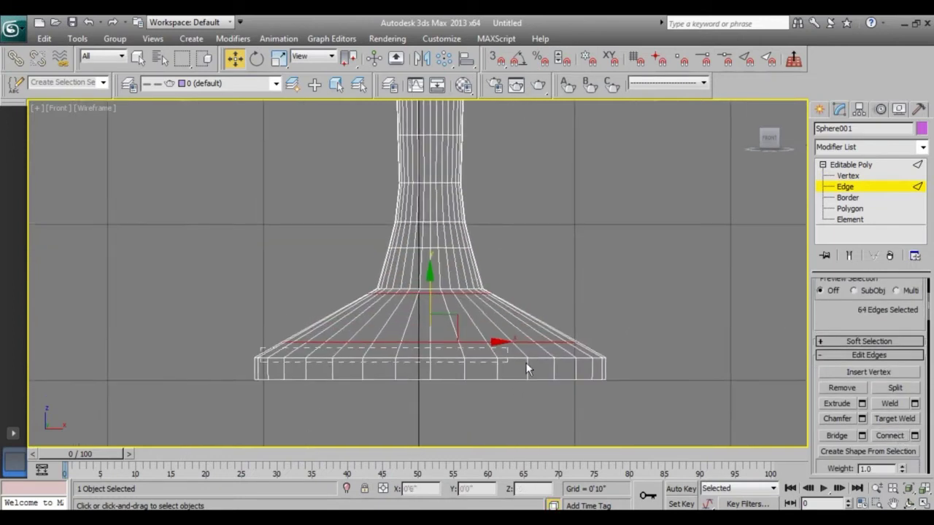
{"action": "left_click", "coordinate": [887, 435]}
{"action": "scroll", "coordinate": [401, 290], "scroll_direction": "up", "scroll_amount": 2}
{"action": "left_click", "coordinate": [915, 435]}
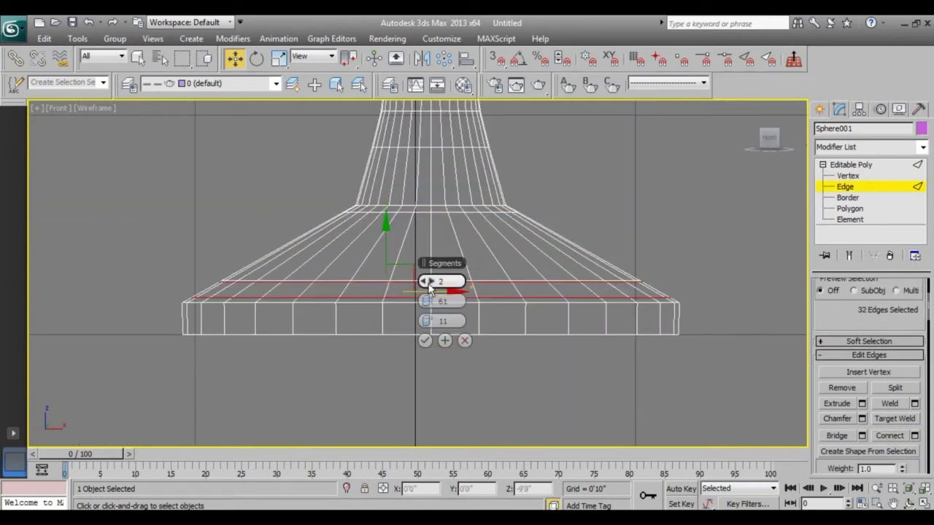
{"action": "left_click", "coordinate": [424, 341]}
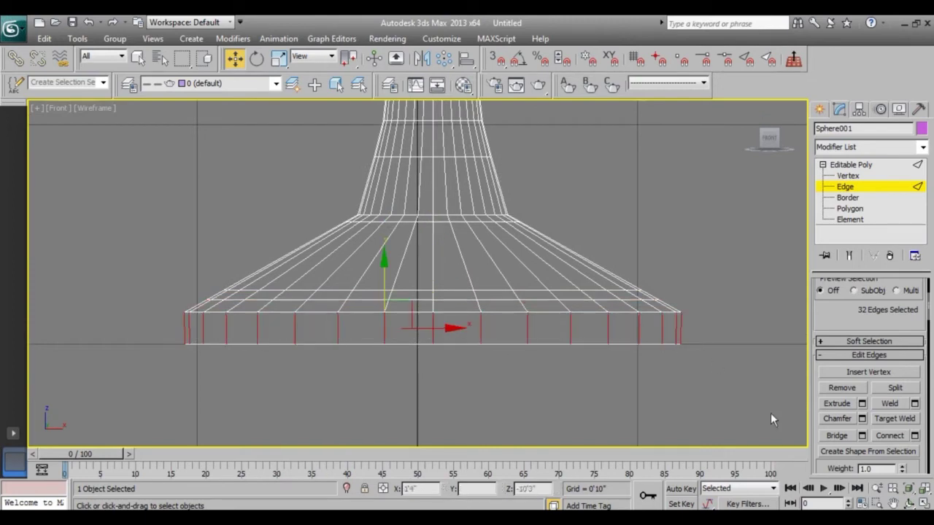
Scale the new vertex loop outward into a small ledge above the rim
{"action": "key", "text": "alt+r"}
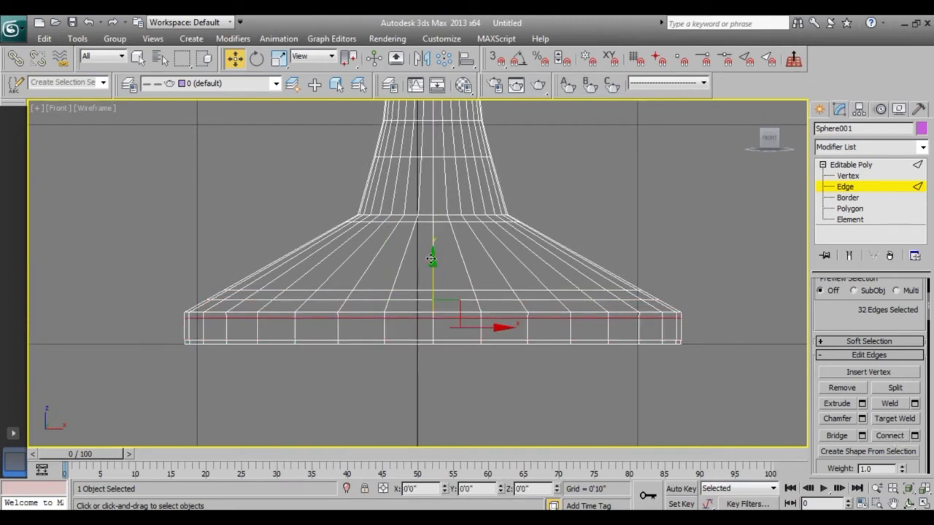
{"action": "key", "text": "1"}
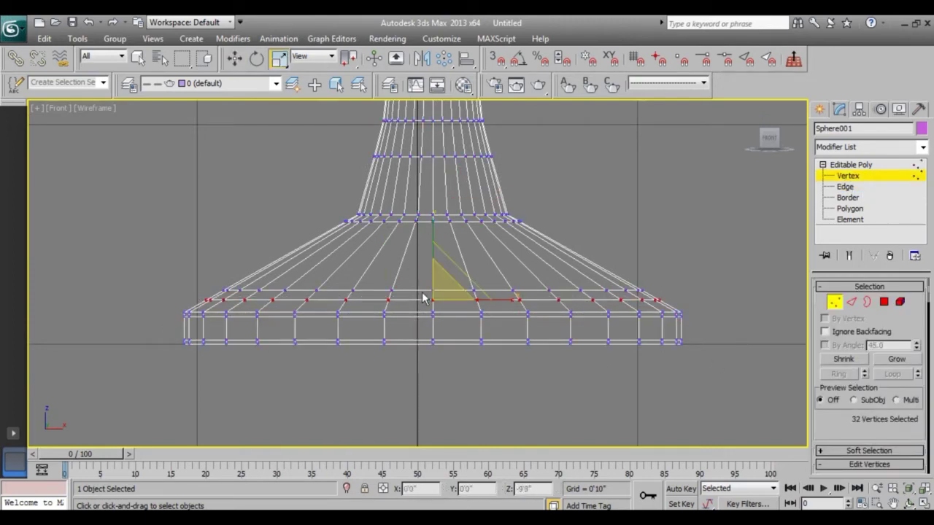
{"action": "middle_click_drag", "start_coordinate": [439, 304], "coordinate": [449, 334]}
{"action": "left_click", "coordinate": [850, 165]}
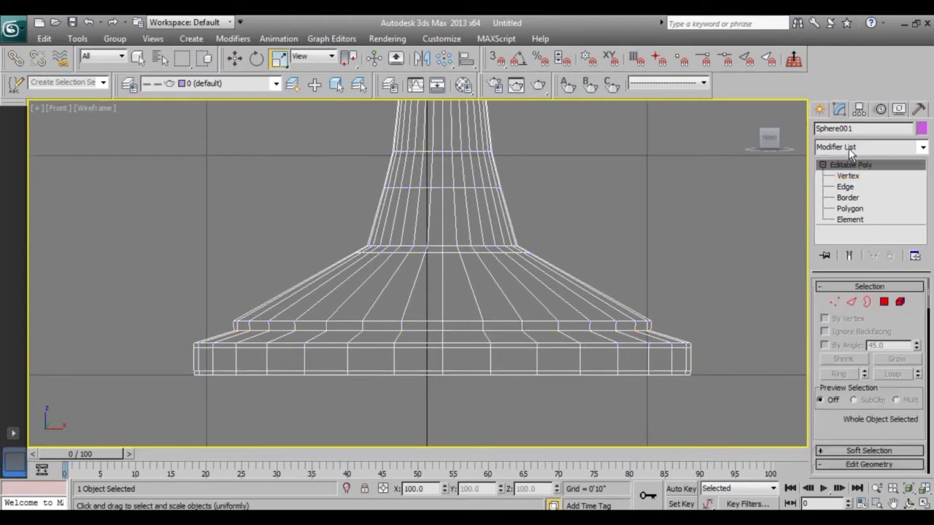
Add a MeshSmooth modifier (NURMS, 1 iteration) to the lamp post
{"action": "left_click", "coordinate": [868, 147]}
{"action": "key", "text": "m"}
{"action": "left_click", "coordinate": [848, 238]}
{"action": "scroll", "coordinate": [526, 306], "scroll_direction": "down", "scroll_amount": 3}
{"action": "scroll", "coordinate": [480, 344], "scroll_direction": "down", "scroll_amount": 3}
{"action": "scroll", "coordinate": [491, 328], "scroll_direction": "down", "scroll_amount": 2}
Render the front view from Render Setup, then close the dialogs
{"action": "key", "text": "F10"}
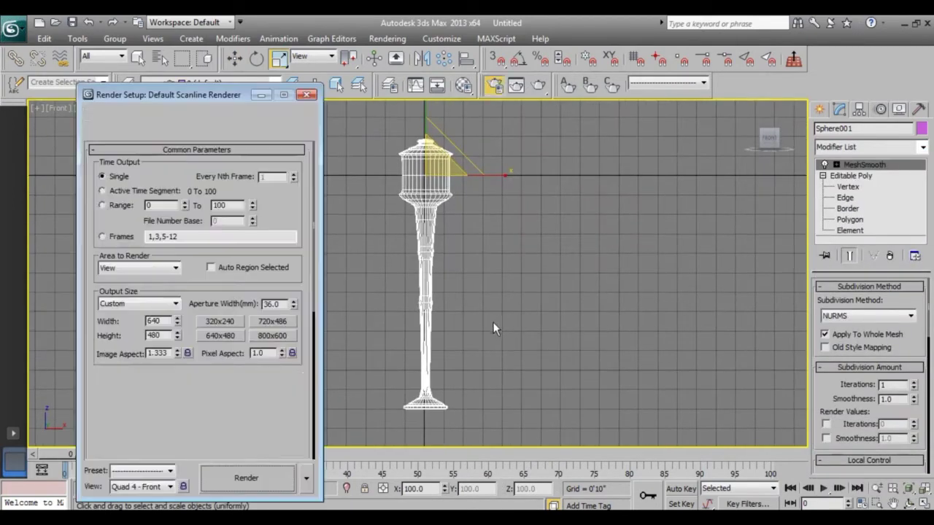
{"action": "left_click", "coordinate": [217, 478]}
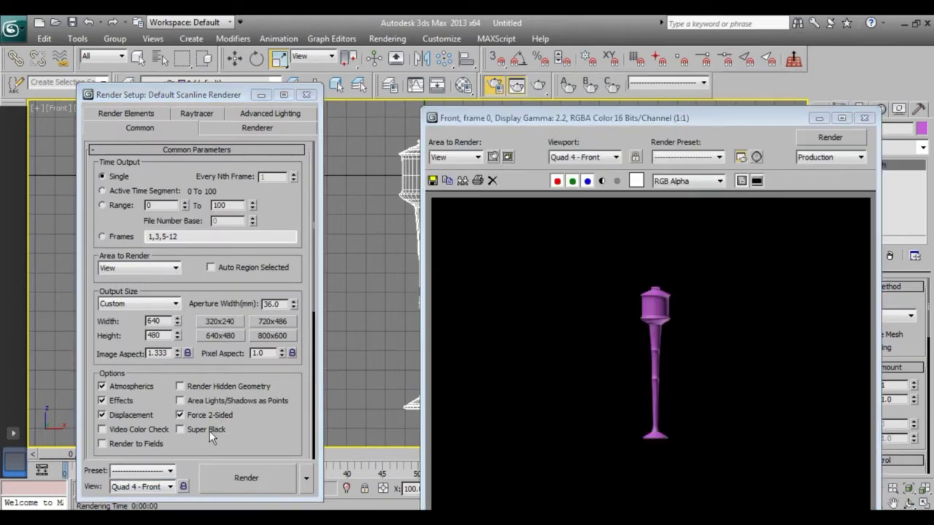
{"action": "left_click", "coordinate": [922, 128]}
{"action": "left_click", "coordinate": [535, 346]}
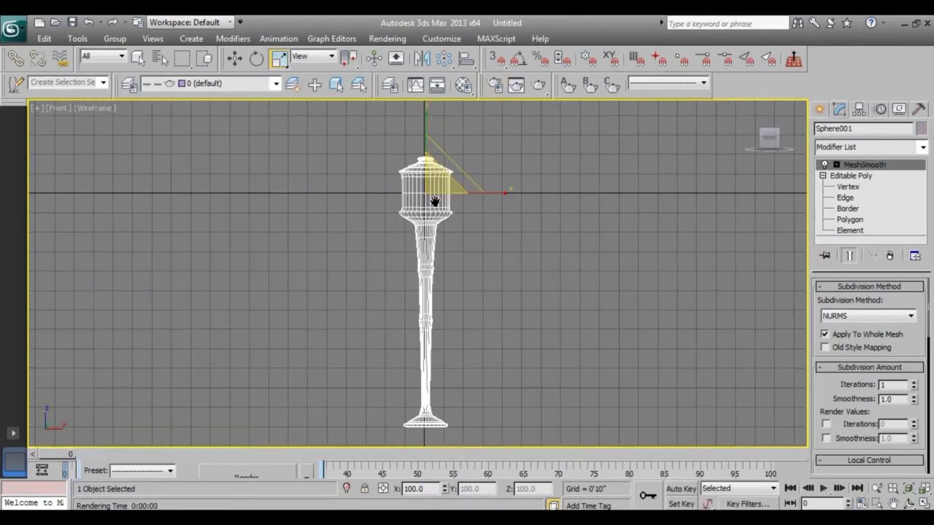
{"action": "scroll", "coordinate": [413, 278], "scroll_direction": "up", "scroll_amount": 5}
{"action": "left_click", "coordinate": [848, 187]}
Select the edge ring at the lantern top and move it up the lamp head
{"action": "left_click_drag", "start_coordinate": [335, 197], "coordinate": [464, 238]}
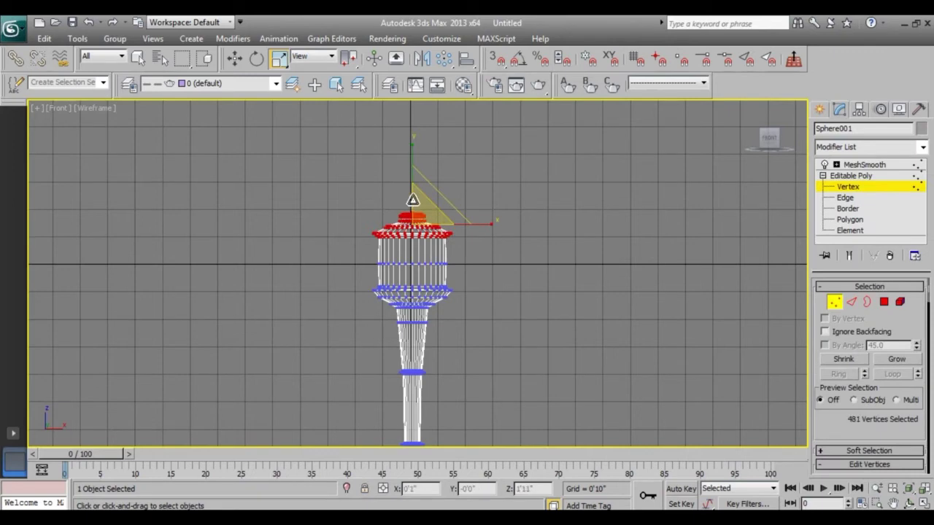
{"action": "scroll", "coordinate": [361, 223], "scroll_direction": "up", "scroll_amount": 3}
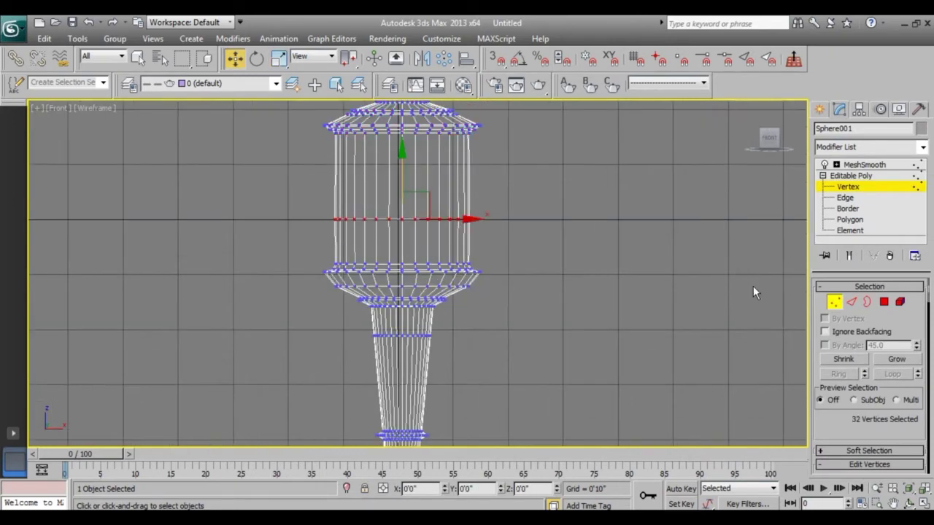
{"action": "left_click", "coordinate": [846, 197]}
{"action": "left_click_drag", "start_coordinate": [299, 170], "coordinate": [613, 205]}
{"action": "middle_click_drag", "start_coordinate": [613, 204], "coordinate": [620, 287]}
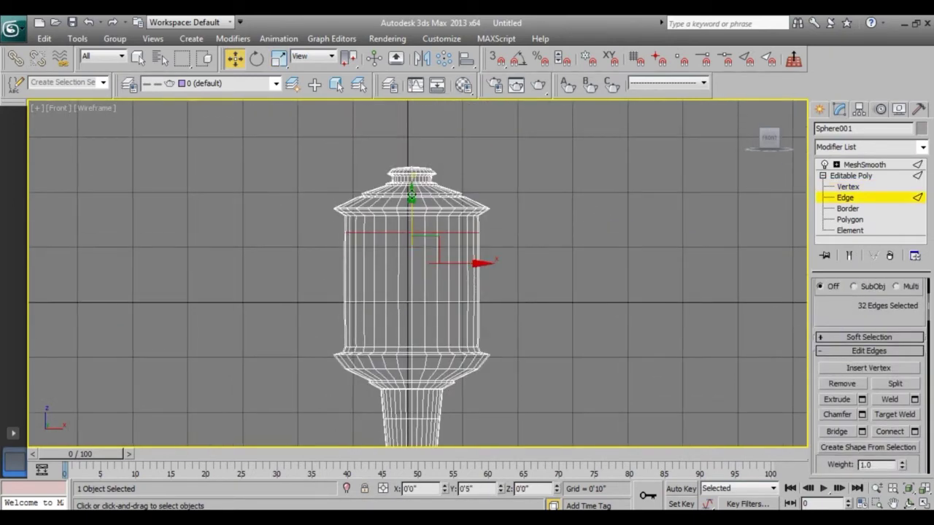
{"action": "scroll", "coordinate": [463, 219], "scroll_direction": "up", "scroll_amount": 2}
{"action": "middle_click_drag", "start_coordinate": [462, 246], "coordinate": [432, 218]}
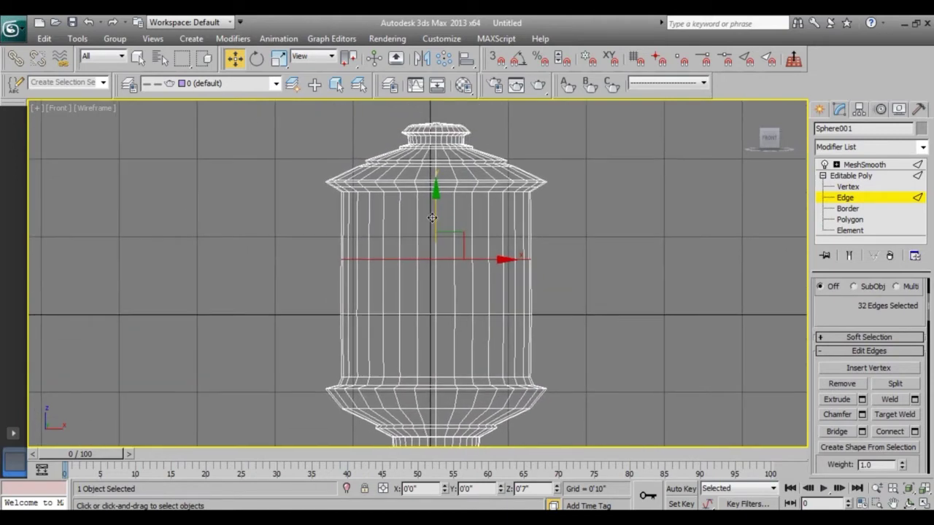
{"action": "scroll", "coordinate": [436, 138], "scroll_direction": "up", "scroll_amount": 2}
{"action": "left_click_drag", "start_coordinate": [435, 219], "coordinate": [422, 184]}
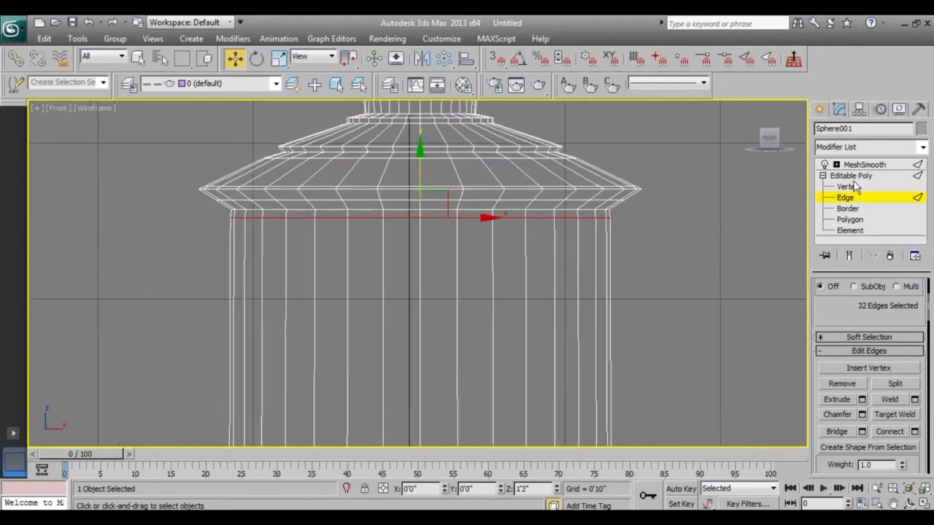
Scale the vertex ring under the flared cap slightly inward and preview MeshSmooth
{"action": "left_click", "coordinate": [848, 187], "text": "ctrl"}
{"action": "left_click_drag", "start_coordinate": [400, 212], "coordinate": [215, 224]}
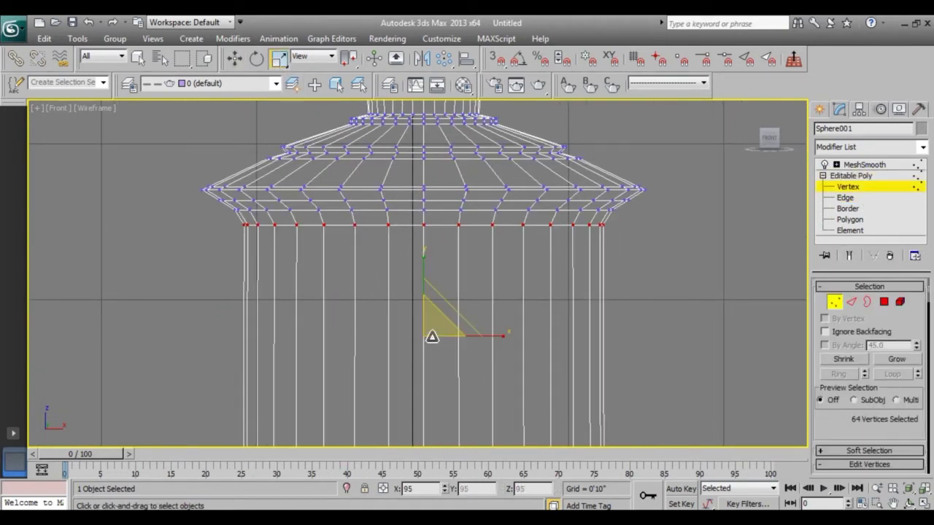
{"action": "middle_click_drag", "start_coordinate": [216, 225], "coordinate": [204, 259]}
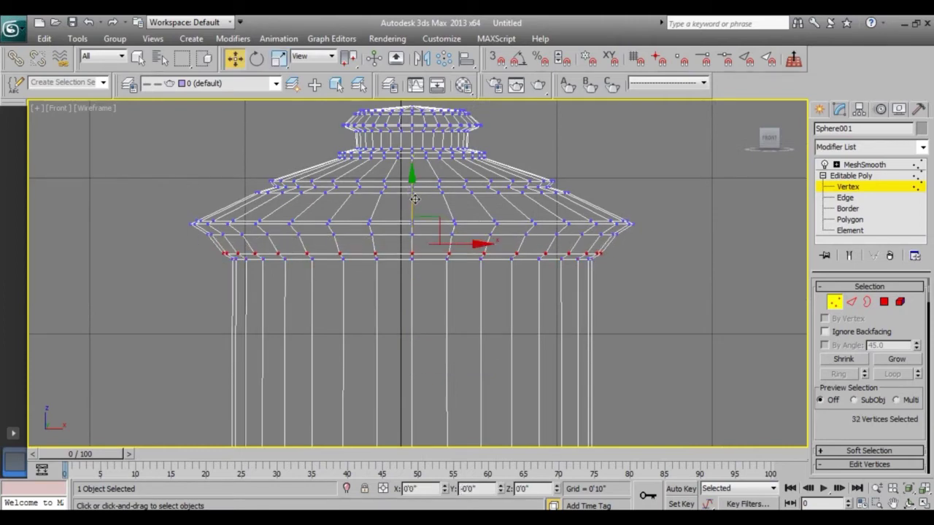
{"action": "middle_click_drag", "start_coordinate": [414, 199], "coordinate": [428, 204]}
{"action": "middle_click_drag", "start_coordinate": [397, 340], "coordinate": [396, 261]}
{"action": "left_click", "coordinate": [865, 165]}
{"action": "middle_click_drag", "start_coordinate": [502, 254], "coordinate": [501, 196]}
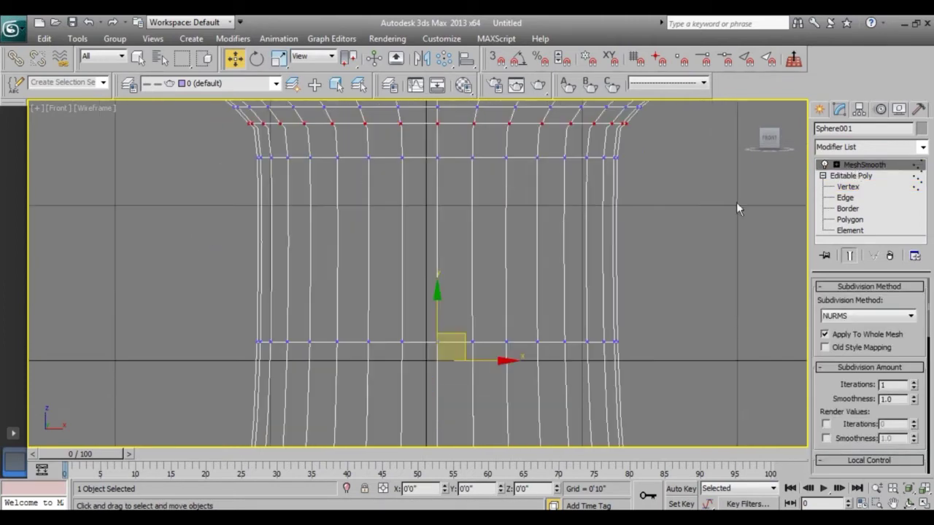
{"action": "key", "text": "1"}
{"action": "scroll", "coordinate": [484, 333], "scroll_direction": "down", "scroll_amount": 2}
Scale the pole's vertex rings inward to 85% and preview the whole smoothed post
{"action": "middle_click_drag", "start_coordinate": [423, 117], "coordinate": [413, 259]}
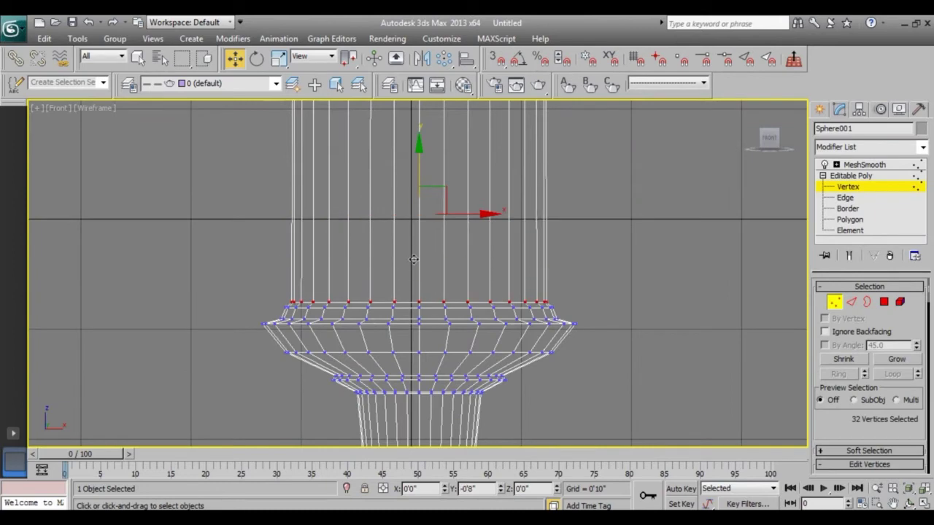
{"action": "left_click", "coordinate": [864, 165]}
{"action": "scroll", "coordinate": [523, 353], "scroll_direction": "down", "scroll_amount": 4}
{"action": "scroll", "coordinate": [483, 233], "scroll_direction": "down", "scroll_amount": 3}
{"action": "scroll", "coordinate": [459, 290], "scroll_direction": "up", "scroll_amount": 2}
{"action": "left_click_drag", "start_coordinate": [345, 323], "coordinate": [496, 365]}
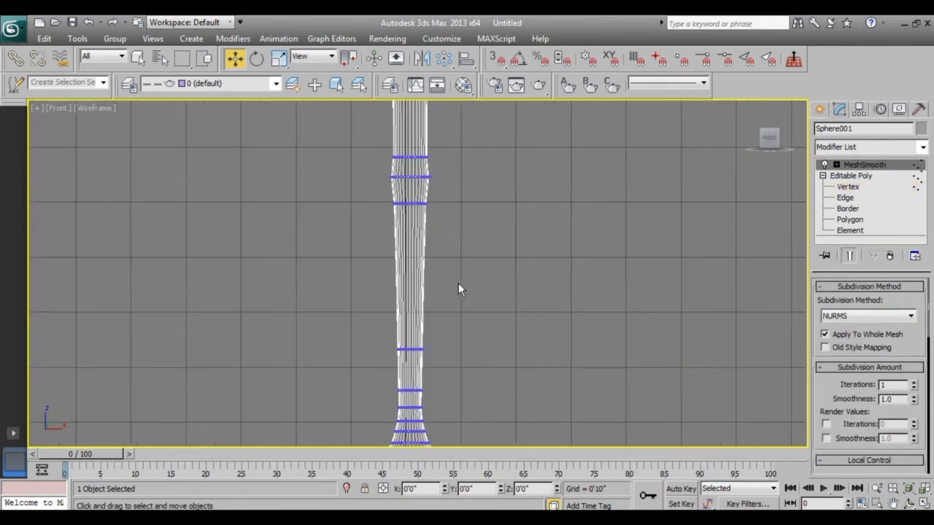
{"action": "left_click", "coordinate": [848, 187]}
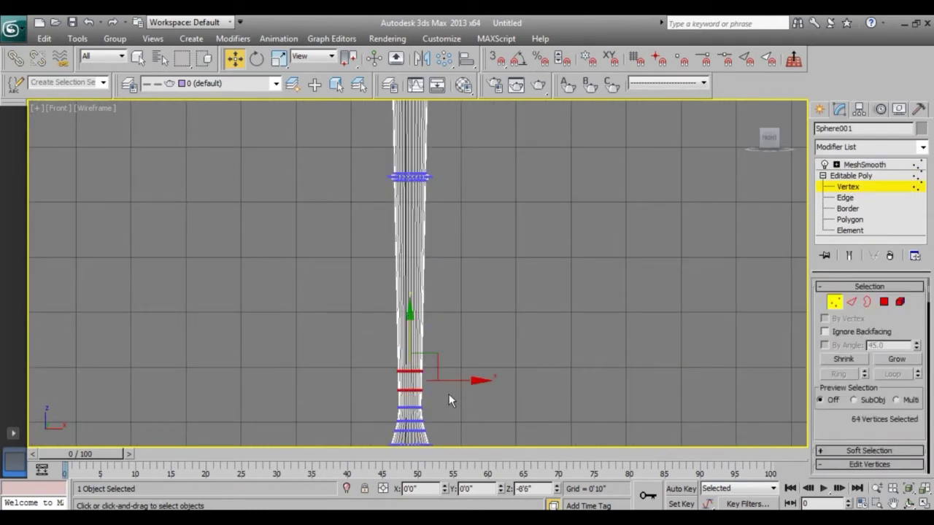
{"action": "left_click_drag", "start_coordinate": [373, 154], "coordinate": [449, 207]}
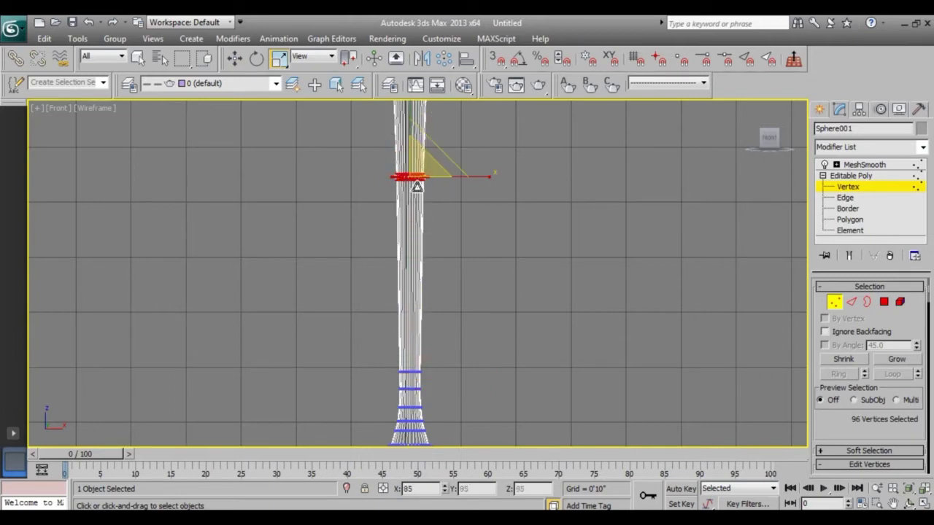
{"action": "middle_click_drag", "start_coordinate": [521, 139], "coordinate": [531, 316]}
{"action": "left_click", "coordinate": [864, 165]}
{"action": "scroll", "coordinate": [498, 280], "scroll_direction": "down", "scroll_amount": 2}
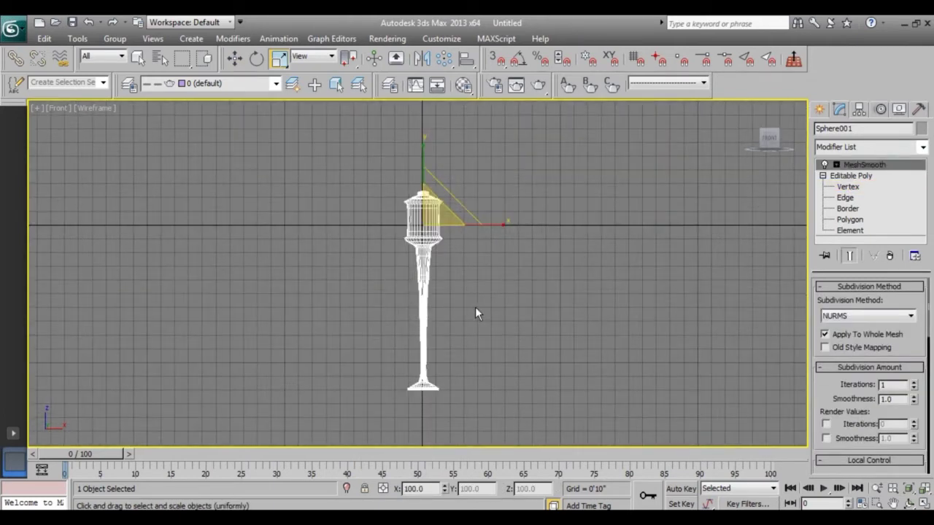
Test-render the front view of the lamp post
{"action": "key", "text": "shift+q"}
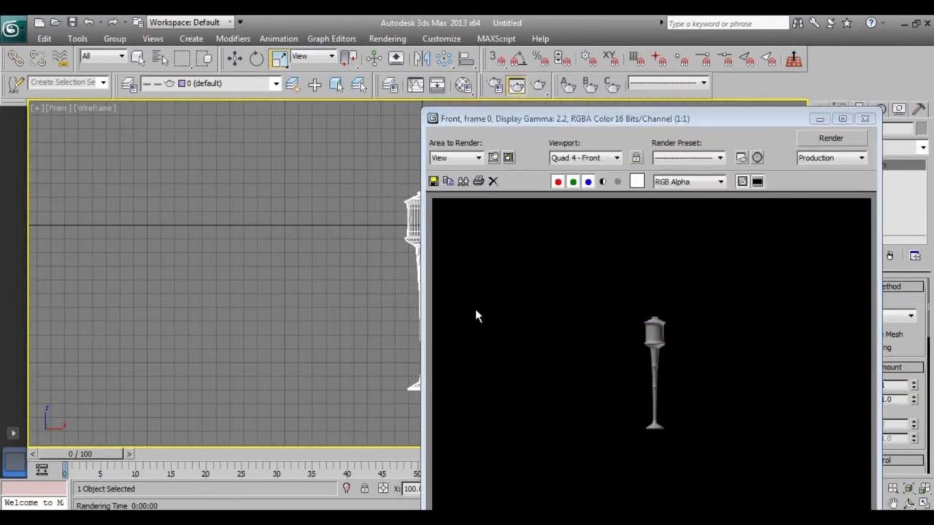
{"action": "left_click", "coordinate": [855, 119]}
{"action": "key", "text": "w"}
{"action": "mouse_move", "coordinate": [450, 274]}
{"action": "middle_mouse_down"}
{"action": "mouse_move", "coordinate": [436, 262]}
{"action": "mouse_move", "coordinate": [500, 311]}
{"action": "mouse_move", "coordinate": [430, 283]}
{"action": "middle_mouse_up"}
{"action": "scroll", "coordinate": [436, 263], "scroll_direction": "up", "scroll_amount": 2}
Maximize the Perspective view and raise the lamp post so its base sits on the grid
{"action": "key", "text": "alt+w"}
{"action": "right_click", "coordinate": [538, 364]}
{"action": "key", "text": "alt+w"}
{"action": "scroll", "coordinate": [490, 309], "scroll_direction": "down", "scroll_amount": 3}
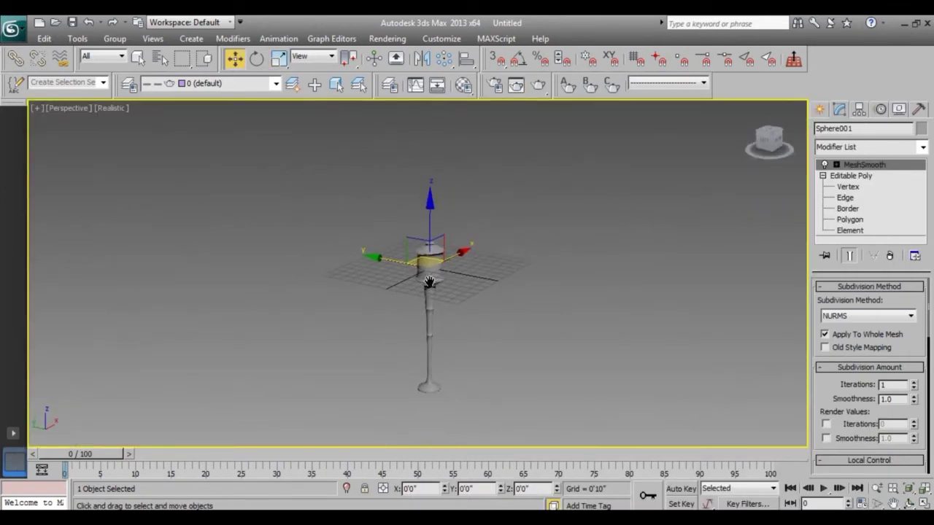
{"action": "left_click_drag", "start_coordinate": [431, 250], "coordinate": [432, 138]}
{"action": "middle_click_drag", "start_coordinate": [432, 138], "coordinate": [451, 289]}
{"action": "key", "text": "alt+w"}
{"action": "key", "text": "alt+w"}
Enable Safe Frames in Perspective and render the framed lamp post
{"action": "key", "text": "shift+q"}
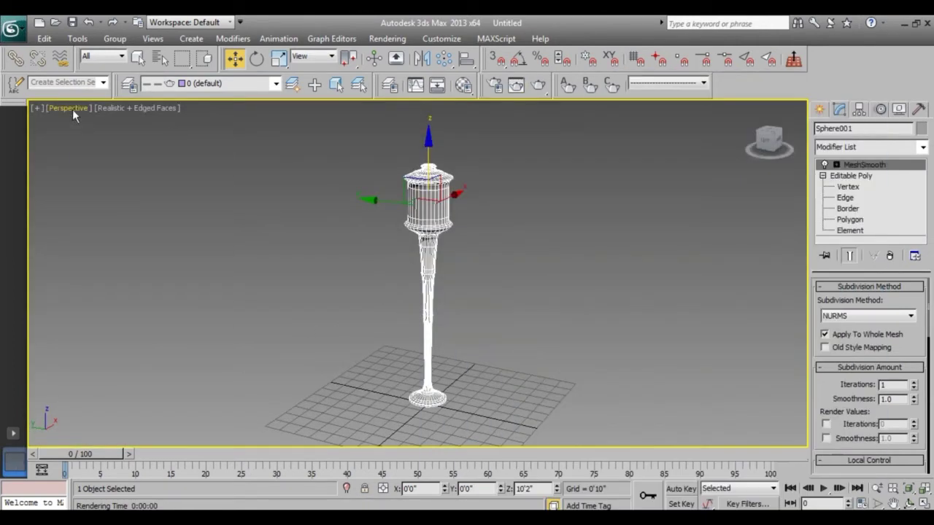
{"action": "left_click", "coordinate": [72, 109]}
{"action": "left_click", "coordinate": [113, 307]}
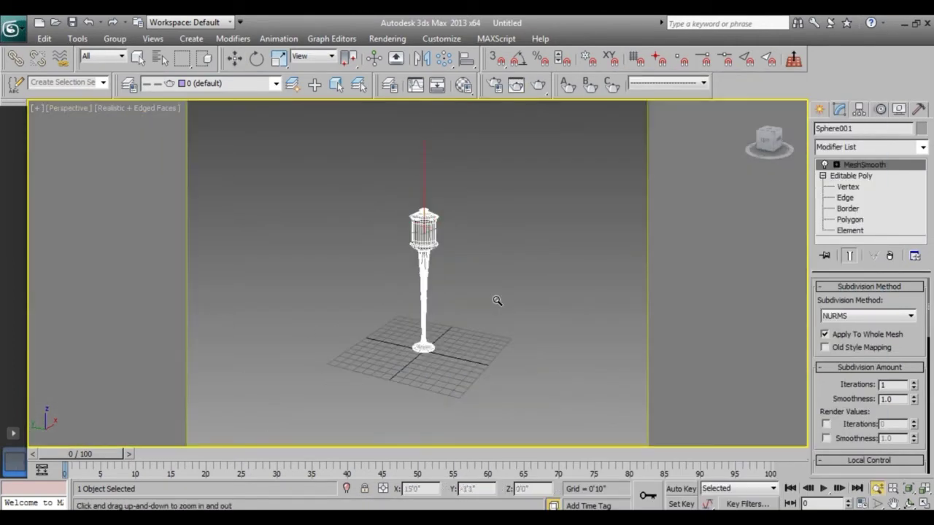
{"action": "left_click_drag", "start_coordinate": [497, 301], "coordinate": [486, 285]}
{"action": "key", "text": "shift+q"}
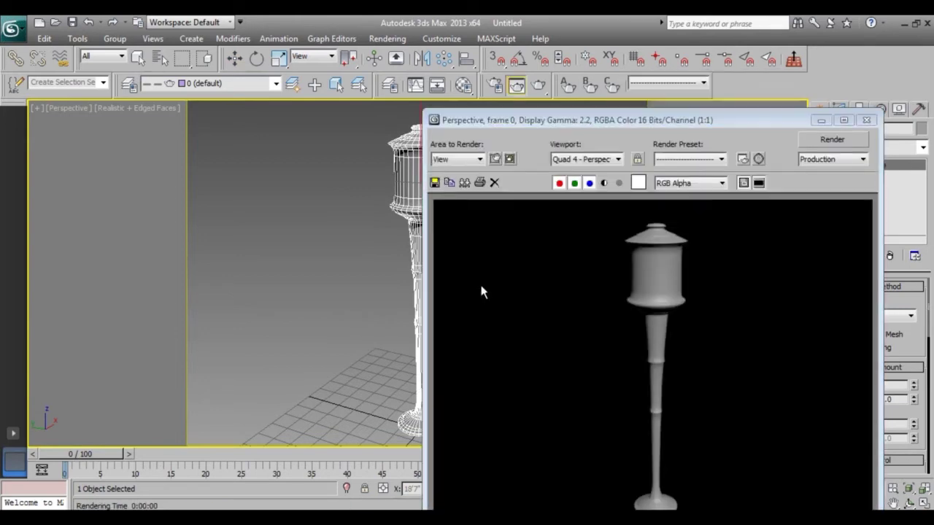
{"action": "left_click", "coordinate": [866, 120]}
{"action": "middle_click_drag", "start_coordinate": [450, 287], "coordinate": [348, 202]}
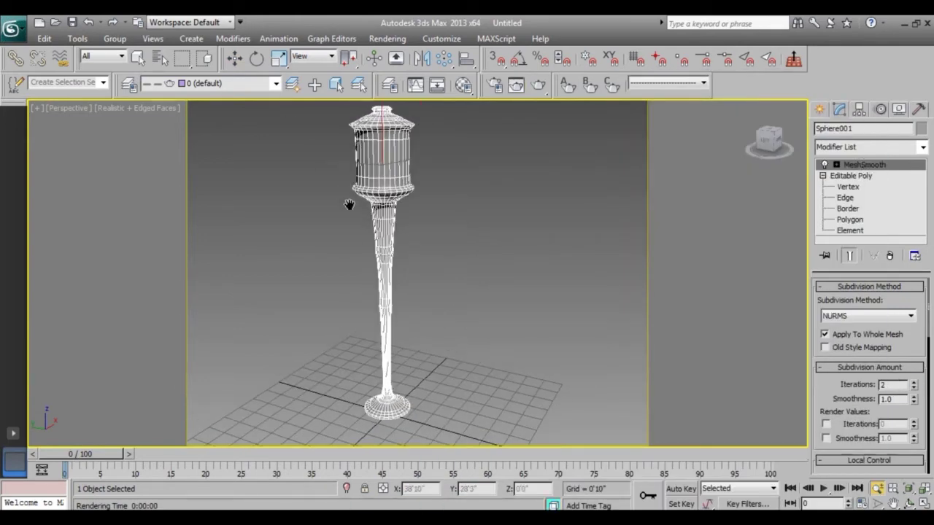
Give Material 01 a 64.jpg bitmap, assign it to the lamp post, and set Specular Level 53
{"action": "key", "text": "m"}
{"action": "left_click", "coordinate": [187, 340]}
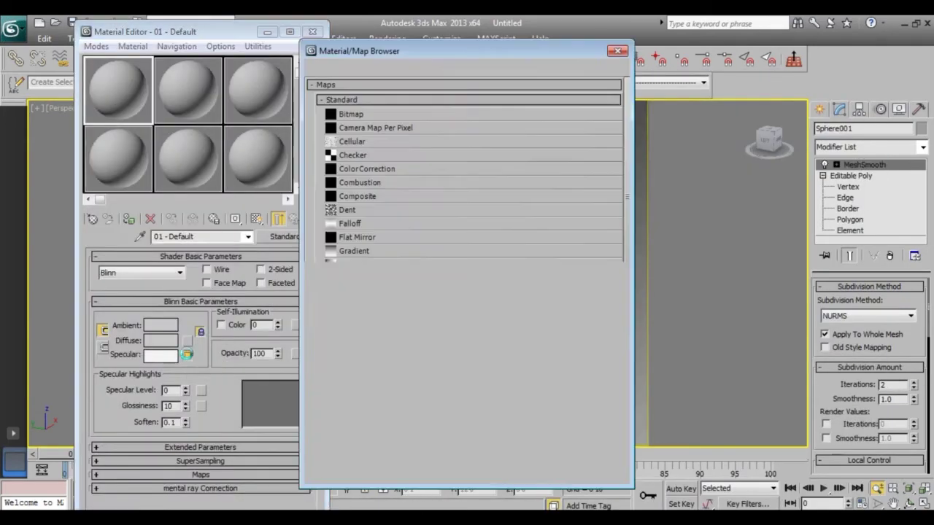
{"action": "double_click", "coordinate": [361, 115]}
{"action": "left_click_drag", "start_coordinate": [420, 95], "coordinate": [420, 146]}
{"action": "double_click", "coordinate": [342, 157]}
{"action": "left_click", "coordinate": [128, 219]}
{"action": "left_click", "coordinate": [293, 219]}
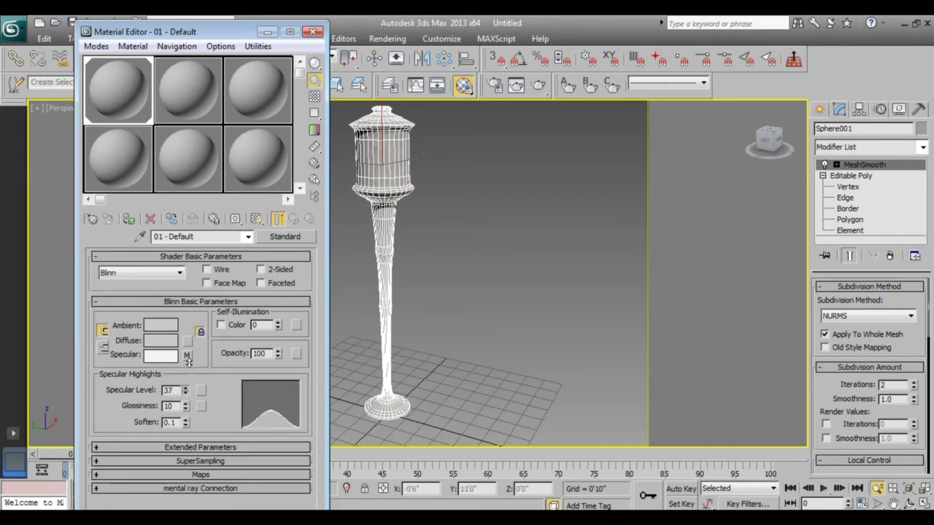
{"action": "left_click_drag", "start_coordinate": [186, 390], "coordinate": [186, 380]}
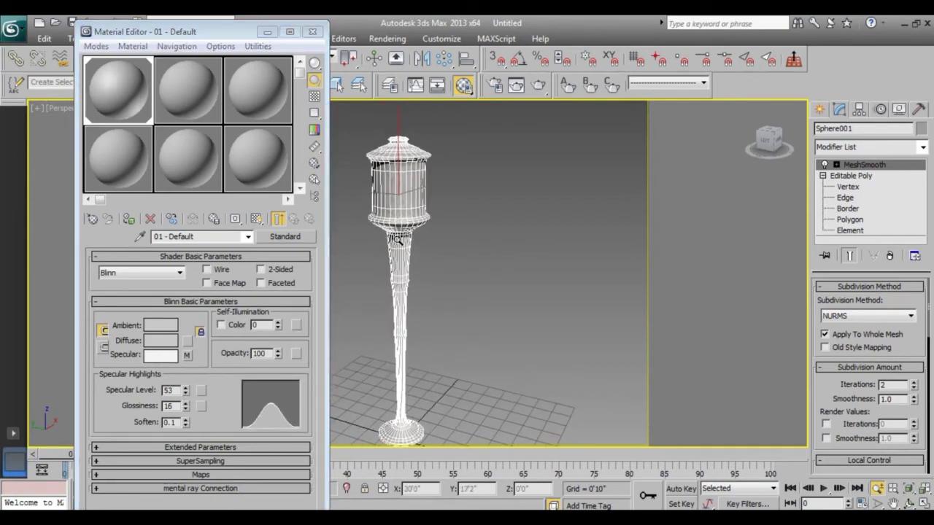
{"action": "key", "text": "shift+q"}
{"action": "left_click", "coordinate": [867, 121]}
Select the lantern's middle body polygons and start material 02 in a fresh slot
{"action": "key", "text": "m"}
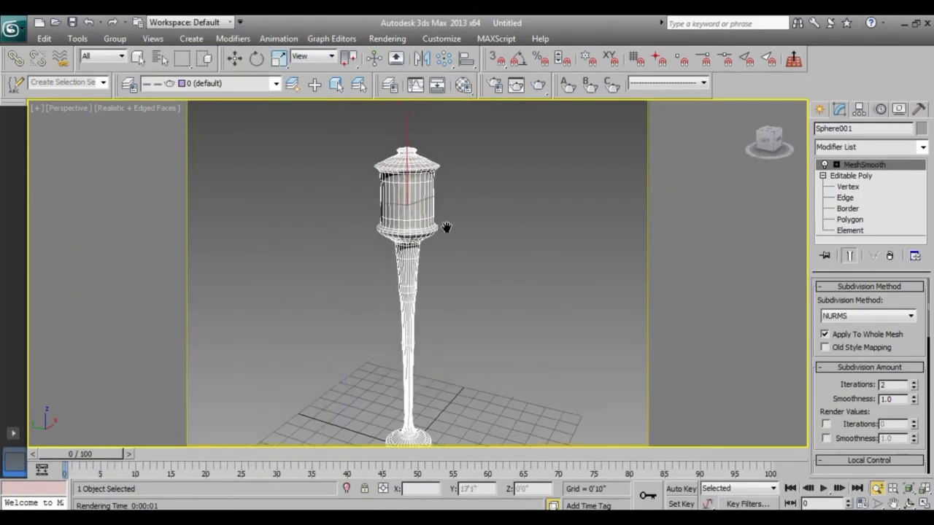
{"action": "left_click", "coordinate": [848, 186]}
{"action": "left_click", "coordinate": [884, 302]}
{"action": "key", "text": "alt+w"}
{"action": "scroll", "coordinate": [598, 156], "scroll_direction": "up", "scroll_amount": 5}
{"action": "scroll", "coordinate": [573, 186], "scroll_direction": "up", "scroll_amount": 2}
{"action": "left_click_drag", "start_coordinate": [471, 165], "coordinate": [605, 212]}
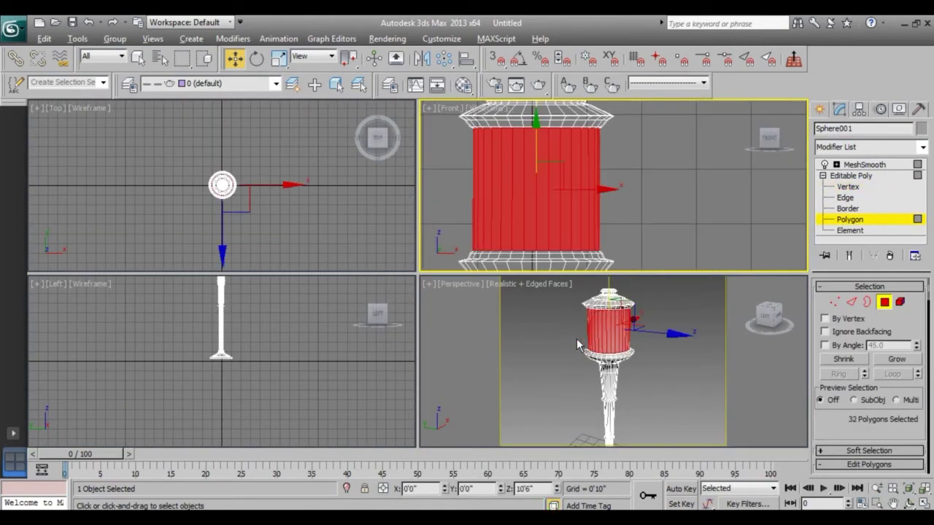
{"action": "key", "text": "m"}
{"action": "left_click", "coordinate": [170, 106]}
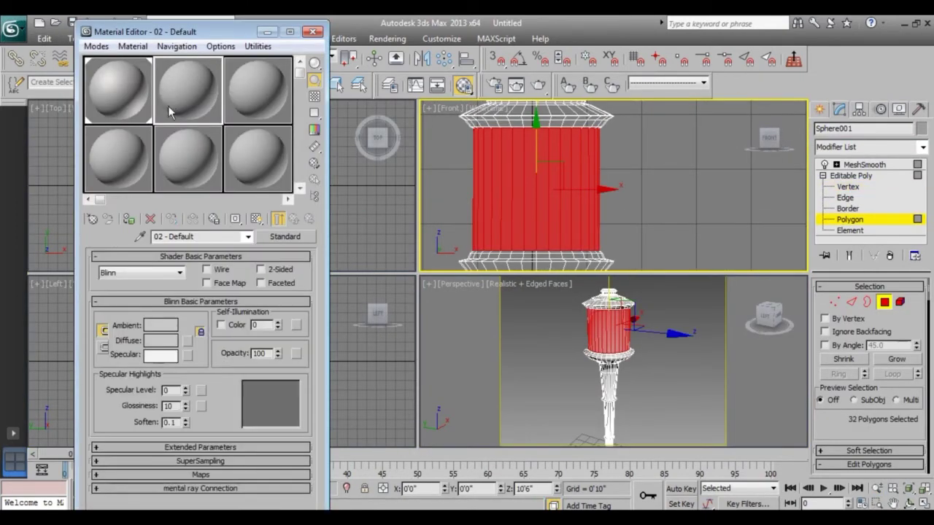
Add Raytrace refraction and set Specular Level 59 and Glossiness 32
{"action": "left_click", "coordinate": [189, 475]}
{"action": "left_click", "coordinate": [233, 415]}
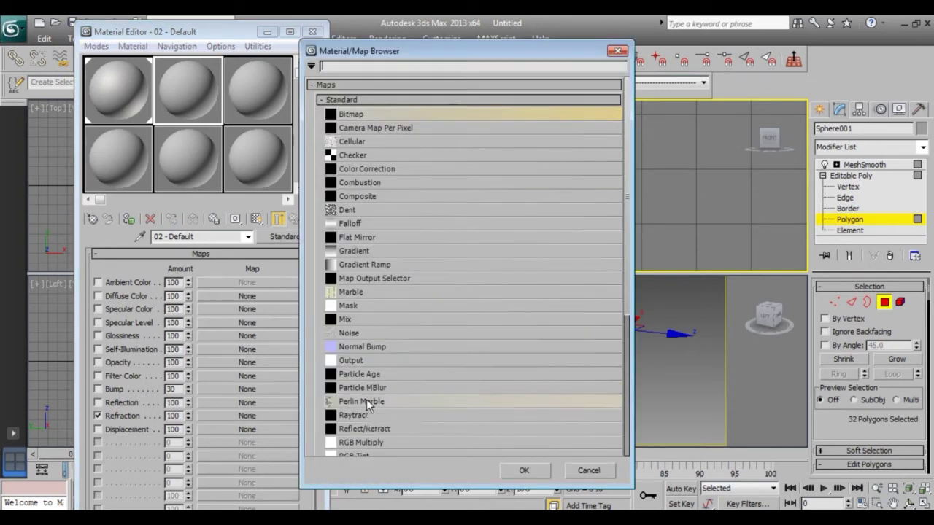
{"action": "double_click", "coordinate": [355, 416]}
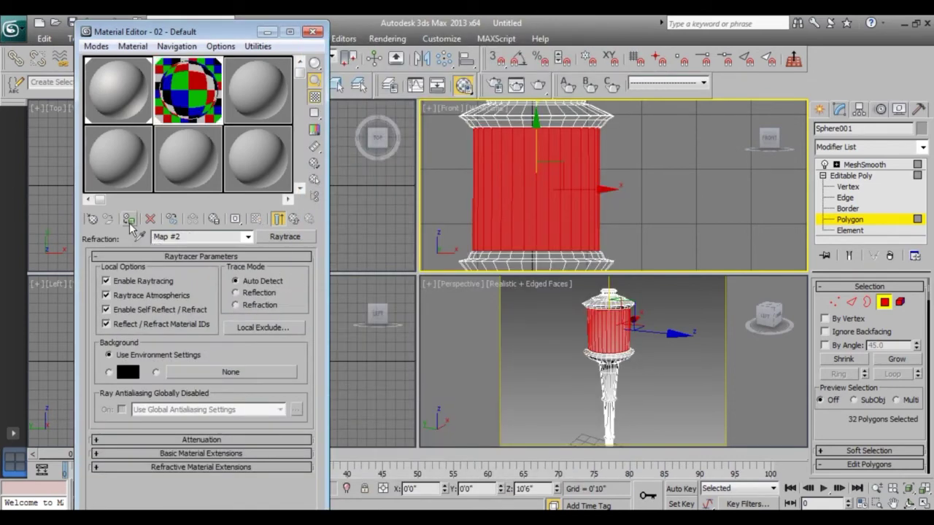
{"action": "left_click", "coordinate": [295, 219]}
{"action": "scroll", "coordinate": [274, 292], "scroll_direction": "up", "scroll_amount": 5}
{"action": "left_click_drag", "start_coordinate": [186, 307], "coordinate": [186, 299]}
{"action": "left_click", "coordinate": [186, 322]}
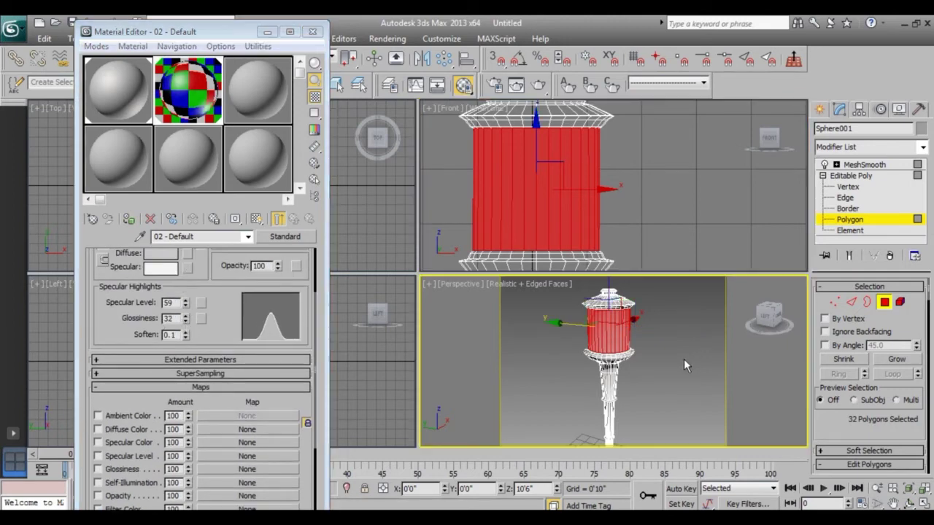
{"action": "key", "text": "shift+q"}
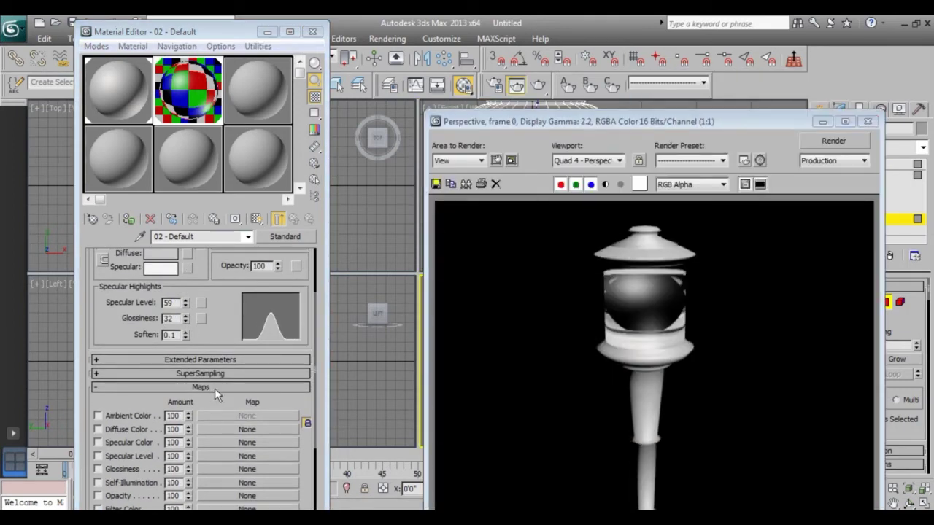
{"action": "scroll", "coordinate": [136, 430], "scroll_direction": "down", "scroll_amount": 3}
Add a 1 (3).jpg bitmap bump tiled 5.0, render the lantern close-up, and close the editor
{"action": "left_click", "coordinate": [230, 443]}
{"action": "double_click", "coordinate": [348, 117]}
{"action": "mouse_move", "coordinate": [421, 91]}
{"action": "left_mouse_down"}
{"action": "mouse_move", "coordinate": [428, 289]}
{"action": "mouse_move", "coordinate": [422, 95]}
{"action": "left_mouse_up"}
{"action": "double_click", "coordinate": [270, 226]}
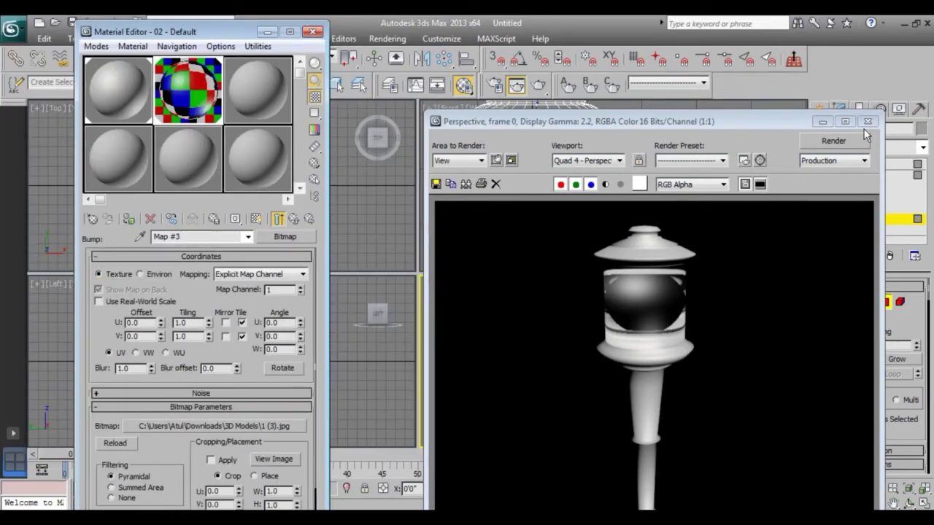
{"action": "left_click", "coordinate": [868, 121]}
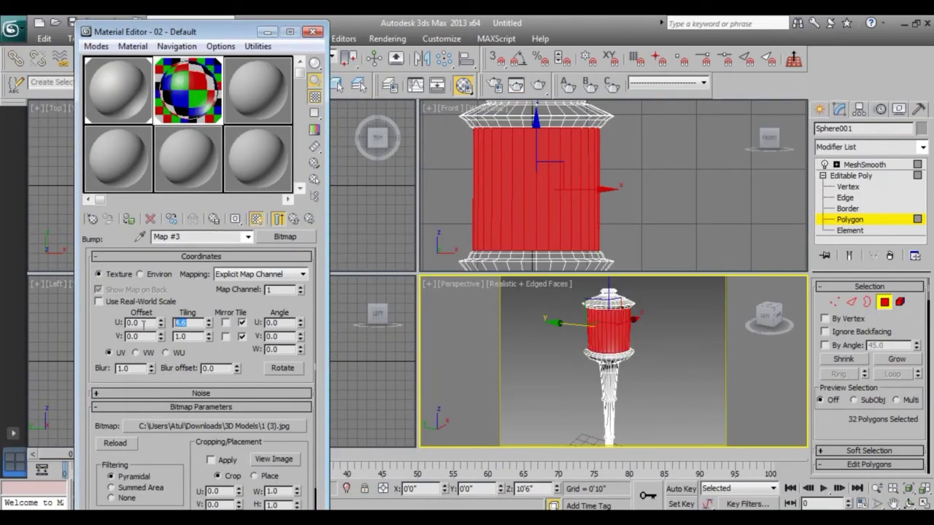
{"action": "scroll", "coordinate": [608, 323], "scroll_direction": "up", "scroll_amount": 5}
{"action": "left_click", "coordinate": [868, 147]}
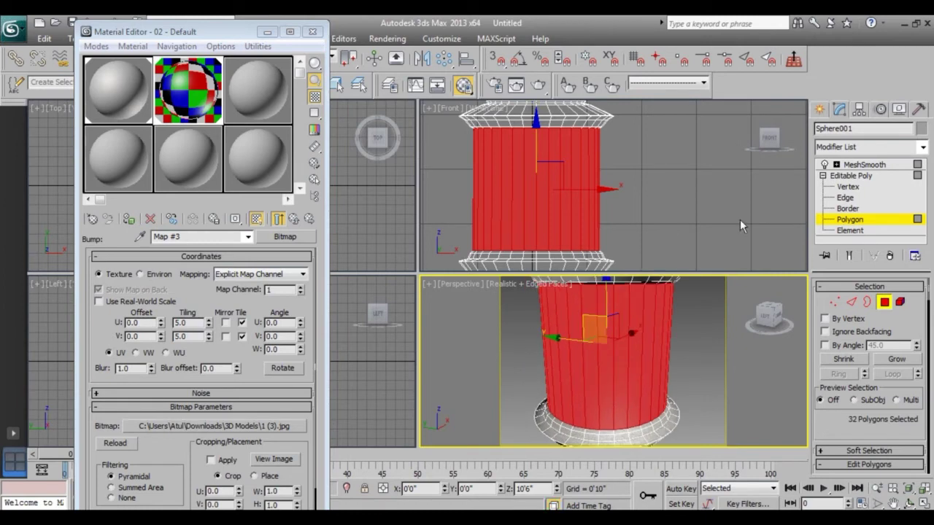
{"action": "left_click", "coordinate": [868, 147]}
{"action": "key", "text": "shift+q"}
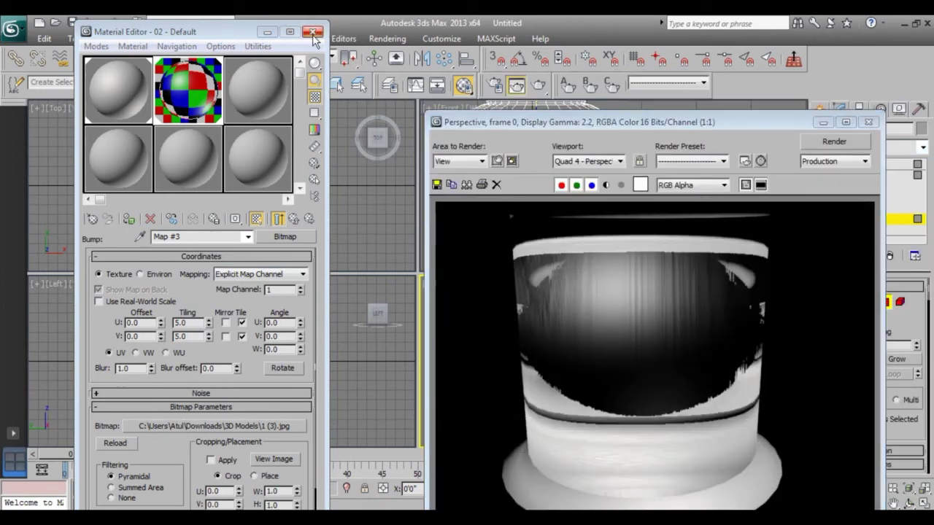
{"action": "left_click", "coordinate": [308, 219]}
{"action": "left_click", "coordinate": [312, 31]}
{"action": "left_click", "coordinate": [867, 121]}
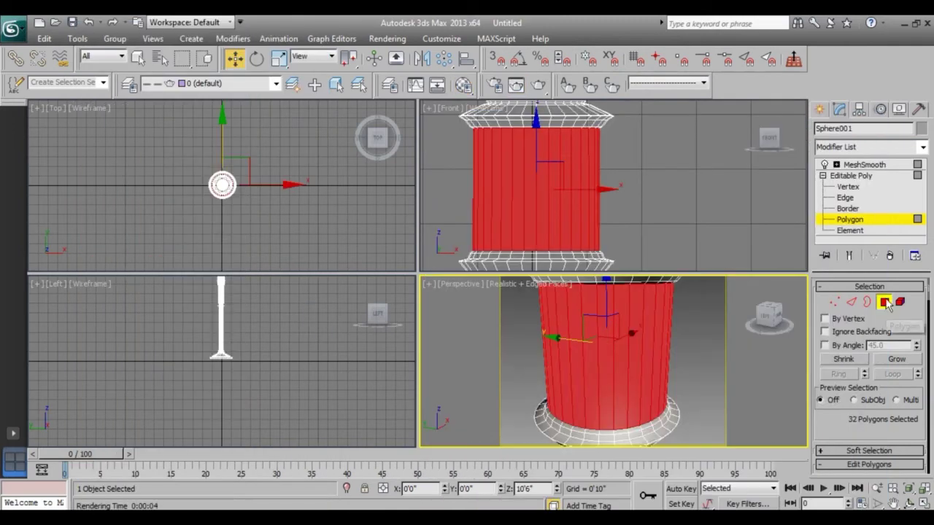
Save the scene as lamp.max
{"action": "scroll", "coordinate": [586, 342], "scroll_direction": "down", "scroll_amount": 5}
{"action": "scroll", "coordinate": [585, 343], "scroll_direction": "down", "scroll_amount": 1}
{"action": "key", "text": "alt+w"}
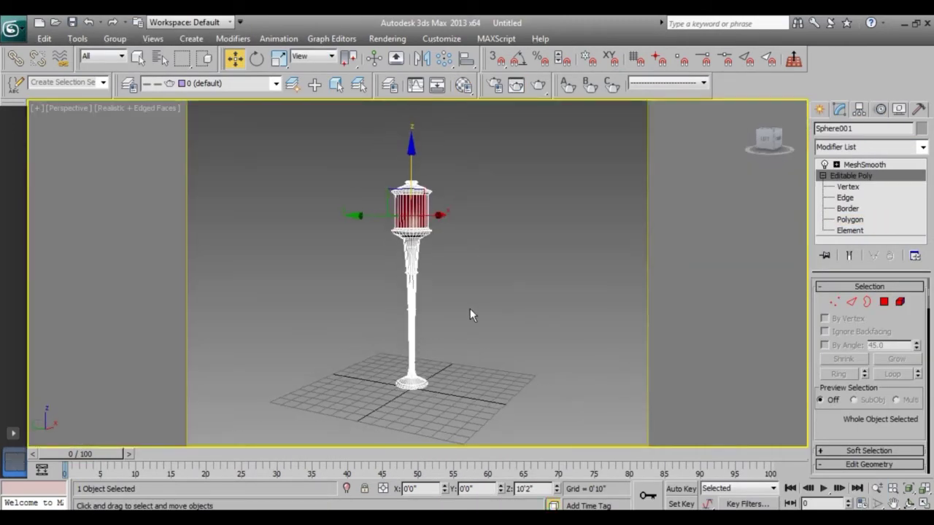
{"action": "key", "text": "ctrl+s"}
{"action": "type", "text": "p"}
{"action": "key", "text": "Return"}
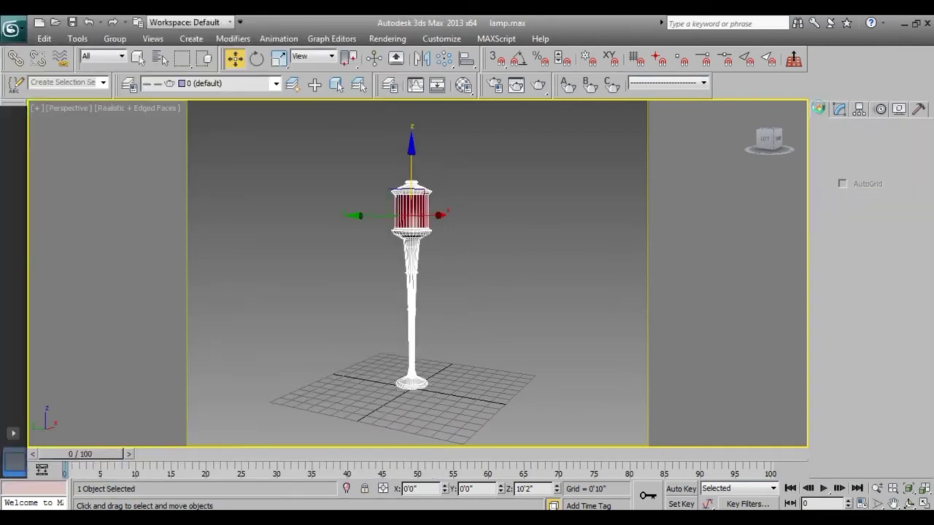
Create a Photometric Free Light, raise it into the lantern head, and render
{"action": "key", "text": "alt+w"}
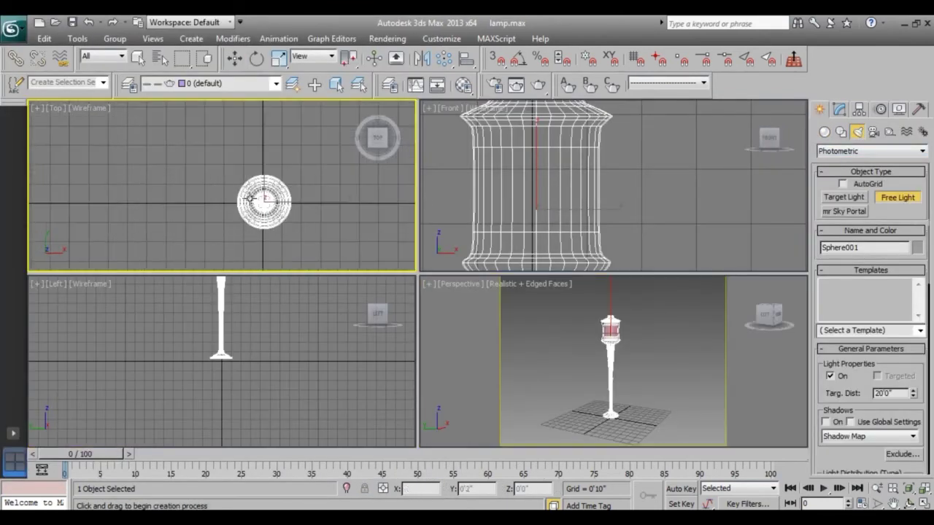
{"action": "left_click", "coordinate": [263, 202]}
{"action": "middle_click", "coordinate": [640, 203]}
{"action": "scroll", "coordinate": [640, 204], "scroll_direction": "down", "scroll_amount": 5}
{"action": "left_click_drag", "start_coordinate": [577, 219], "coordinate": [567, 186]}
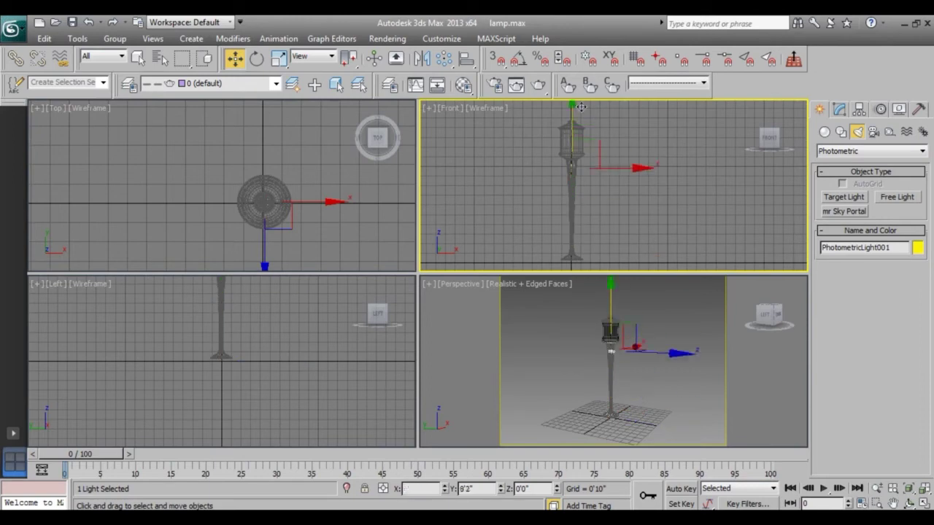
{"action": "middle_click", "coordinate": [618, 284]}
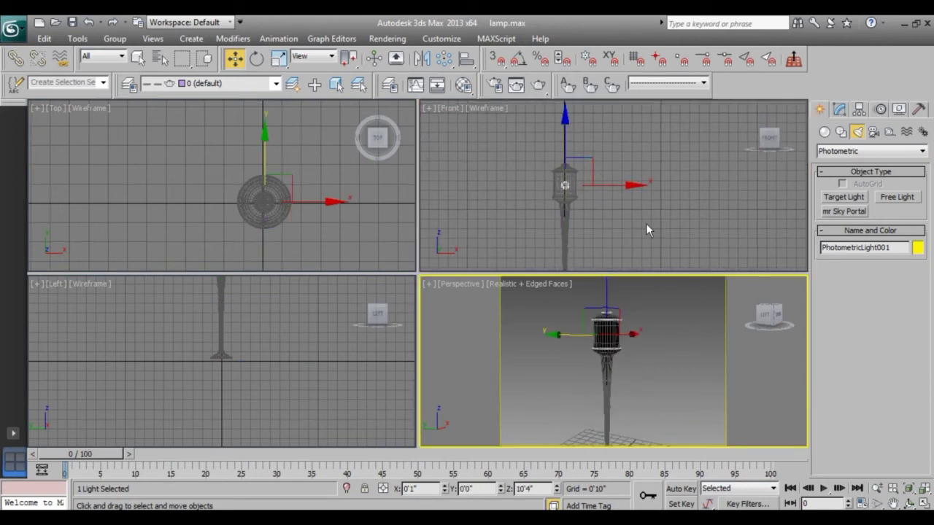
{"action": "key", "text": "shift+q"}
Shift-clone the light upward as a second light and render the lamp
{"action": "middle_click", "coordinate": [289, 229]}
{"action": "middle_click", "coordinate": [236, 314]}
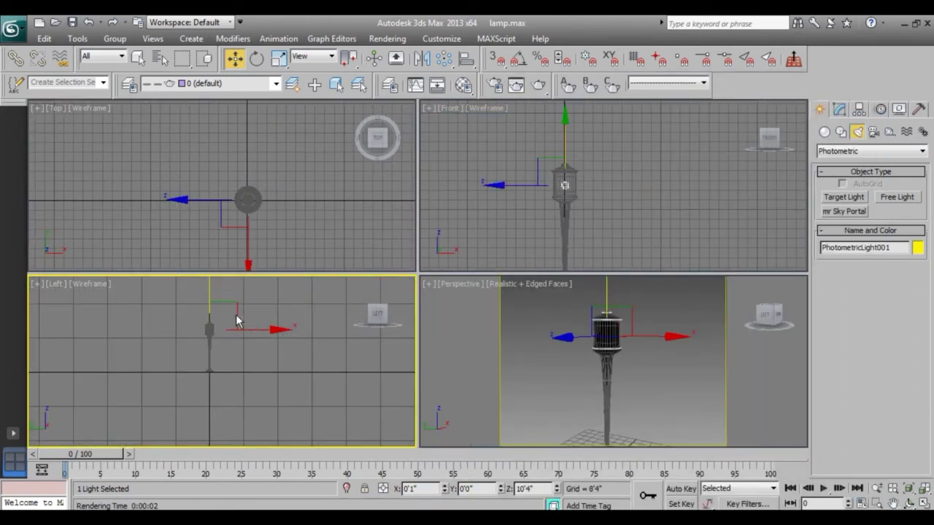
{"action": "left_click_drag", "start_coordinate": [236, 314], "coordinate": [321, 307], "text": "shift"}
{"action": "left_click", "coordinate": [471, 328]}
{"action": "middle_click", "coordinate": [616, 328]}
{"action": "scroll", "coordinate": [615, 328], "scroll_direction": "down", "scroll_amount": 3}
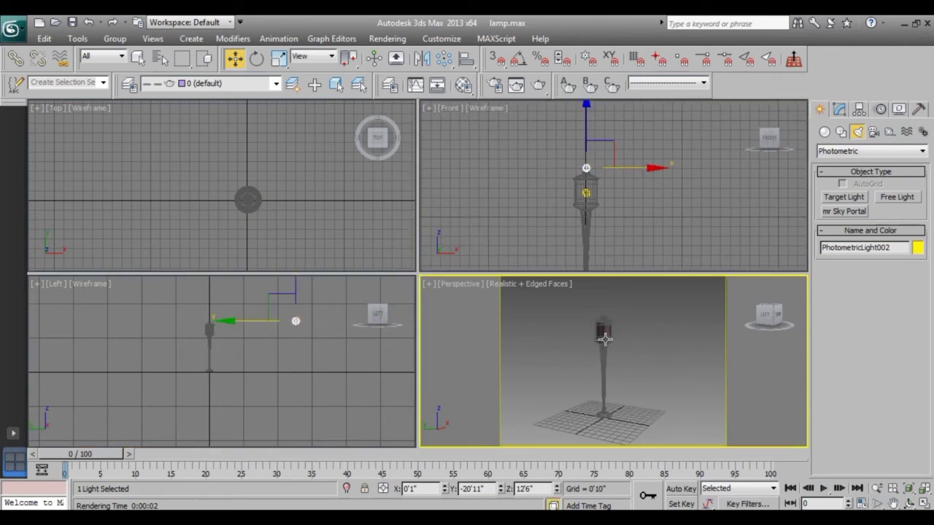
{"action": "key", "text": "shift+q"}
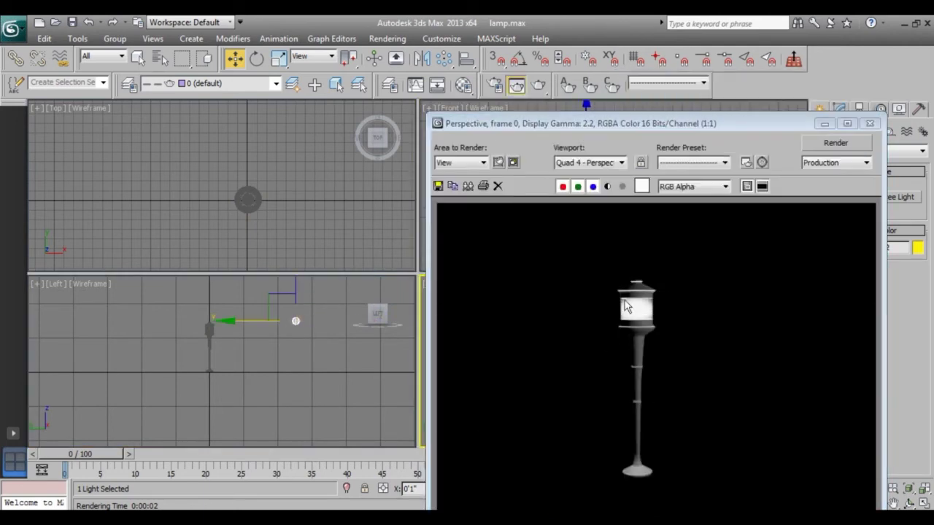
Select the lamp mesh and inspect its body polygons and smoothing modifier settings
{"action": "left_click", "coordinate": [870, 124]}
{"action": "scroll", "coordinate": [555, 204], "scroll_direction": "up", "scroll_amount": 4}
{"action": "left_click", "coordinate": [548, 208]}
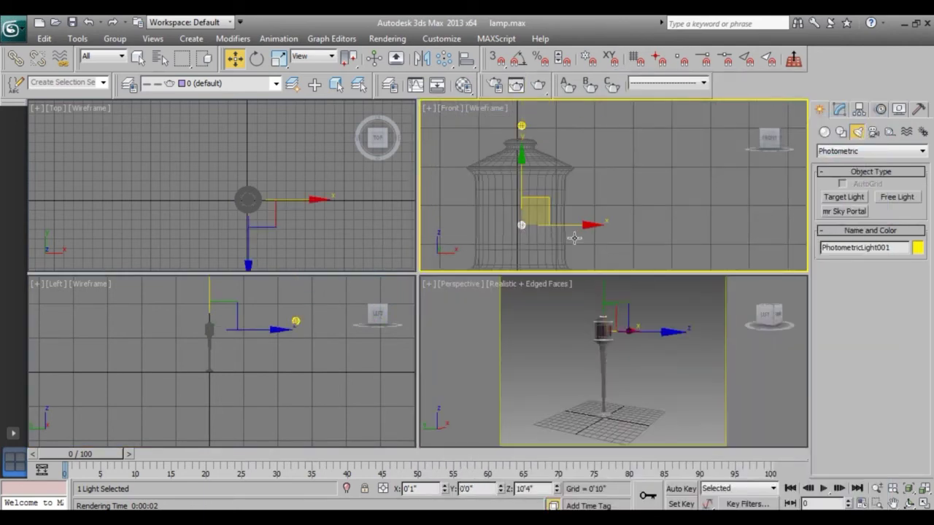
{"action": "left_click", "coordinate": [578, 218]}
{"action": "left_click", "coordinate": [840, 108]}
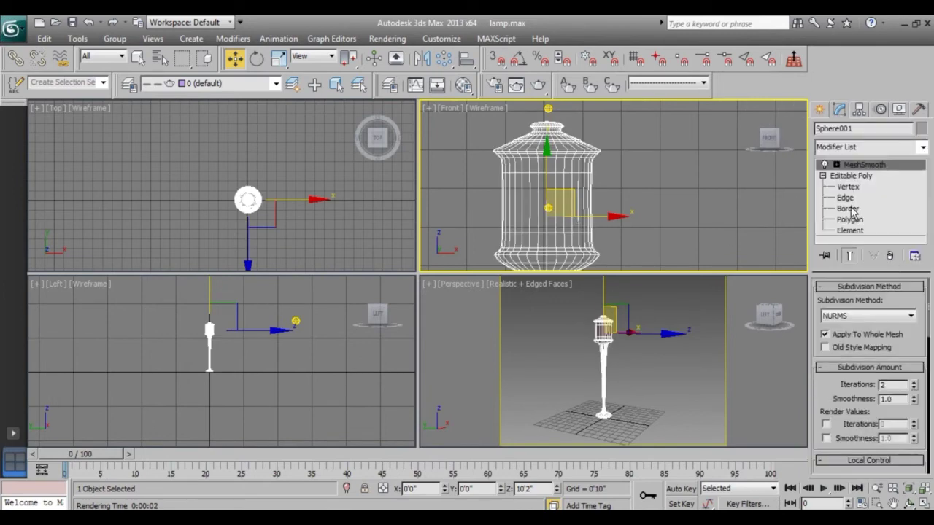
{"action": "left_click", "coordinate": [850, 219]}
{"action": "left_click_drag", "start_coordinate": [613, 179], "coordinate": [501, 189]}
{"action": "left_click", "coordinate": [865, 164]}
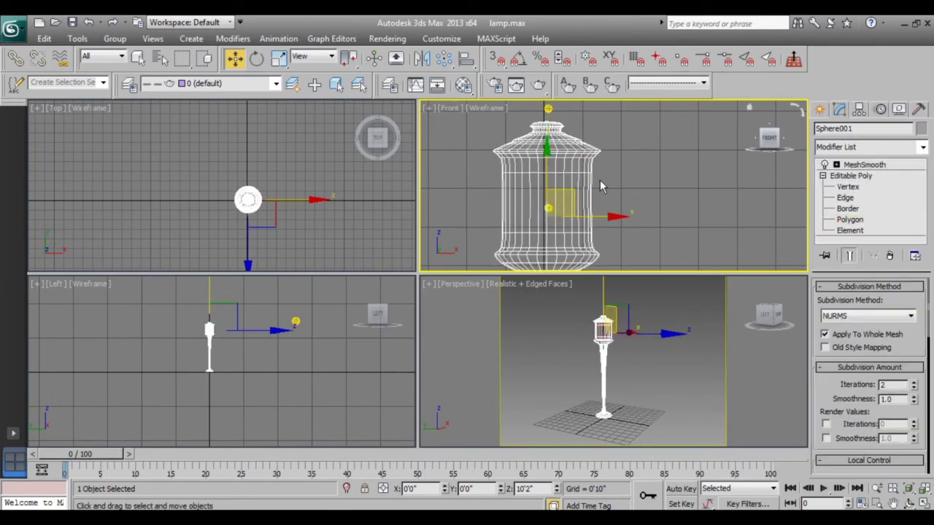
{"action": "scroll", "coordinate": [585, 210], "scroll_direction": "up", "scroll_amount": 2}
{"action": "scroll", "coordinate": [585, 210], "scroll_direction": "up", "scroll_amount": 2}
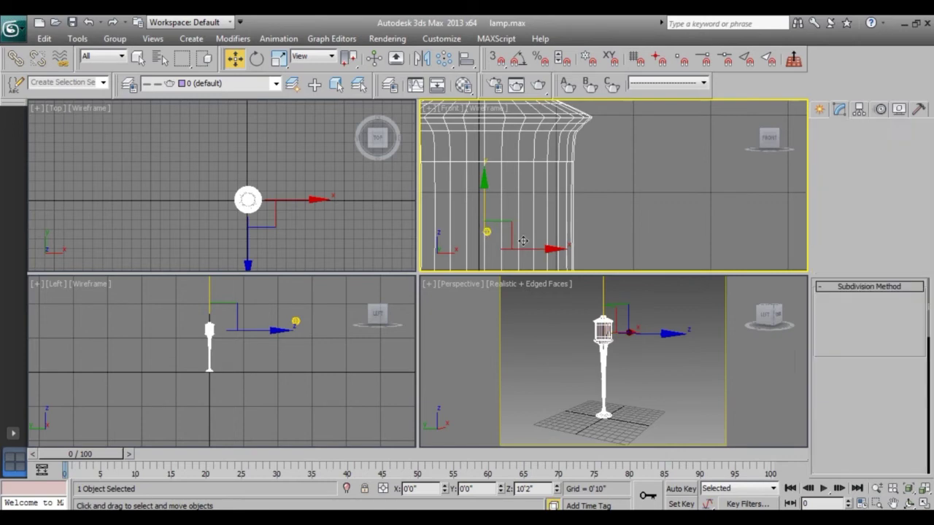
{"action": "scroll", "coordinate": [606, 336], "scroll_direction": "up", "scroll_amount": 3}
{"action": "scroll", "coordinate": [606, 336], "scroll_direction": "up", "scroll_amount": 2}
{"action": "scroll", "coordinate": [537, 205], "scroll_direction": "up", "scroll_amount": 2}
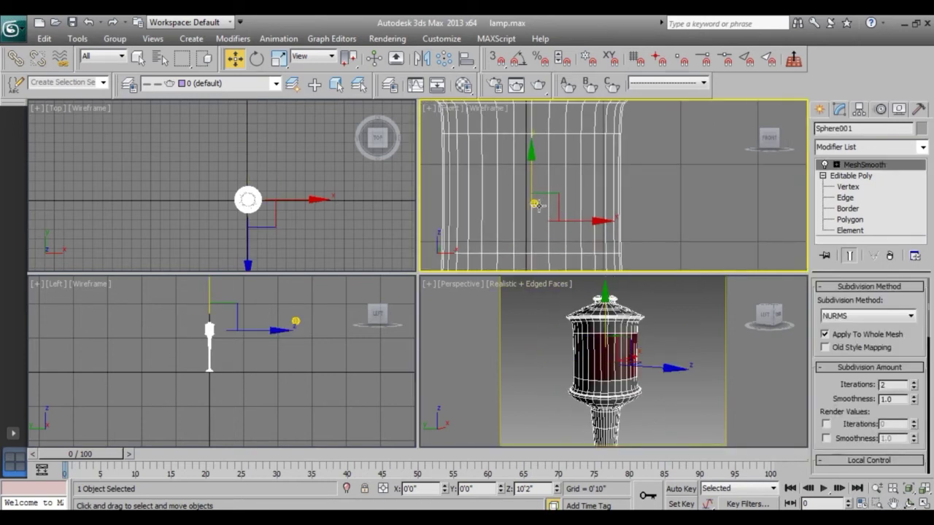
Dim PhotometricLight001 to 10% (150 cd) and render the perspective view
{"action": "left_click", "coordinate": [535, 205]}
{"action": "left_click", "coordinate": [825, 364]}
{"action": "left_click_drag", "start_coordinate": [867, 364], "coordinate": [867, 409]}
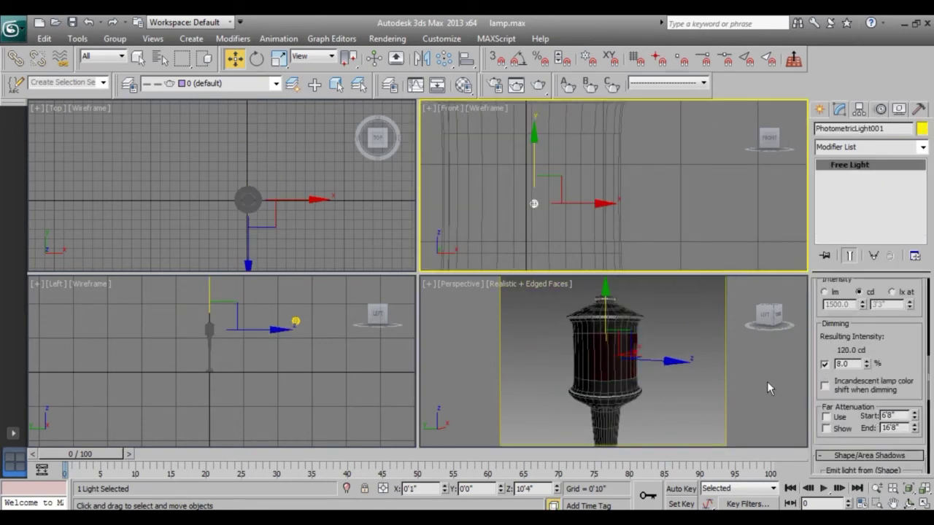
{"action": "left_click", "coordinate": [767, 381]}
{"action": "key", "text": "shift+q"}
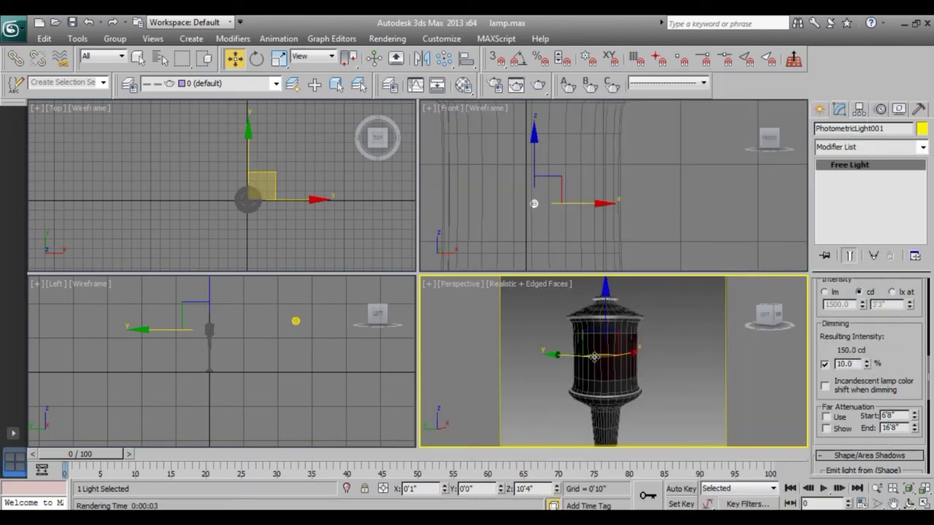
{"action": "scroll", "coordinate": [592, 356], "scroll_direction": "down", "scroll_amount": 2}
{"action": "scroll", "coordinate": [591, 357], "scroll_direction": "down", "scroll_amount": 3}
{"action": "key", "text": "shift+q"}
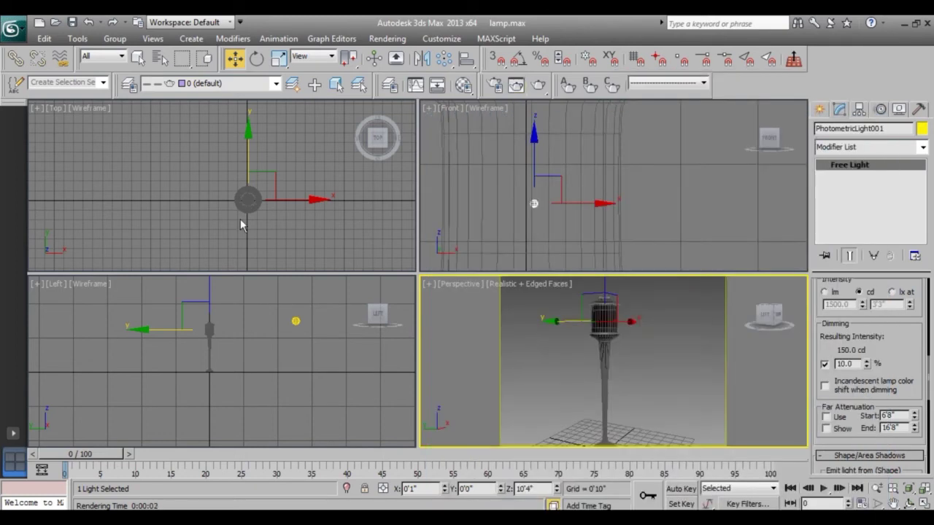
Select the lamp object and bring up the Material Editor
{"action": "middle_click_drag", "start_coordinate": [581, 204], "coordinate": [590, 207]}
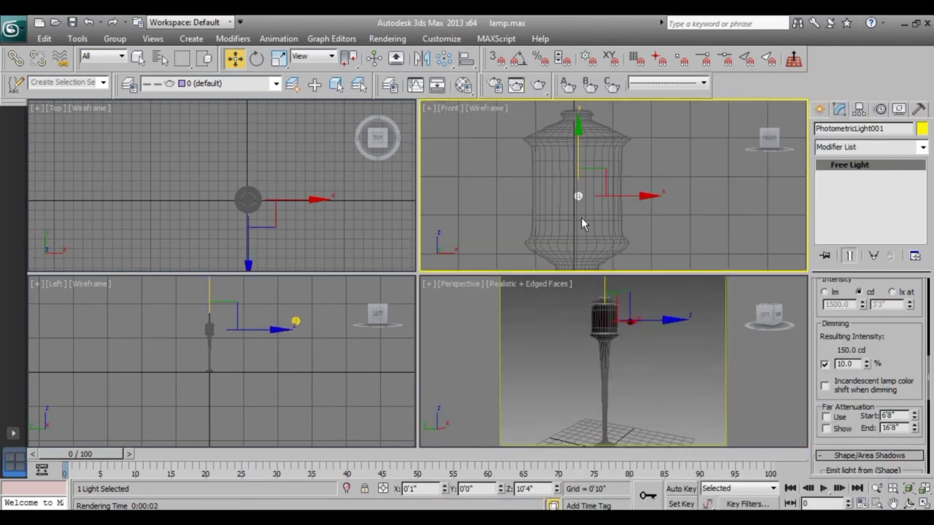
{"action": "left_click", "coordinate": [581, 217]}
{"action": "left_click", "coordinate": [464, 85]}
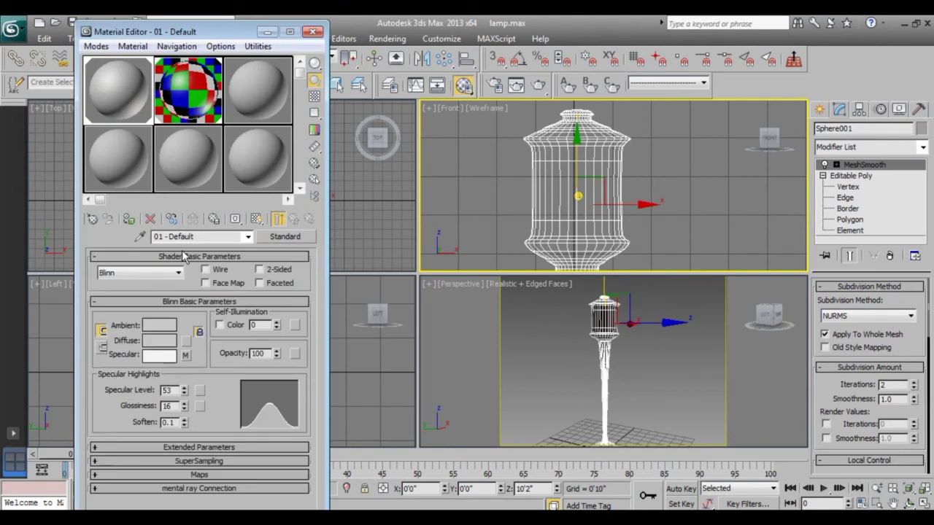
Add a Lens Effects atmosphere effect to the interior light and open its setup
{"action": "left_click", "coordinate": [629, 321]}
{"action": "left_click", "coordinate": [312, 31]}
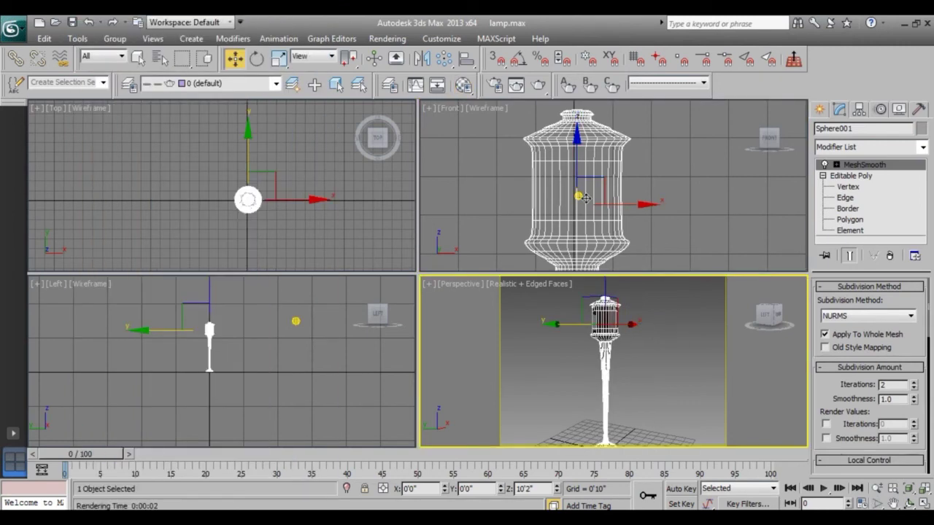
{"action": "scroll", "coordinate": [869, 350], "scroll_direction": "down", "scroll_amount": 5}
{"action": "scroll", "coordinate": [842, 354], "scroll_direction": "down", "scroll_amount": 5}
{"action": "left_click", "coordinate": [842, 351]}
{"action": "left_click", "coordinate": [373, 216]}
{"action": "left_click", "coordinate": [538, 316]}
{"action": "left_click", "coordinate": [841, 367]}
{"action": "left_click", "coordinate": [843, 434]}
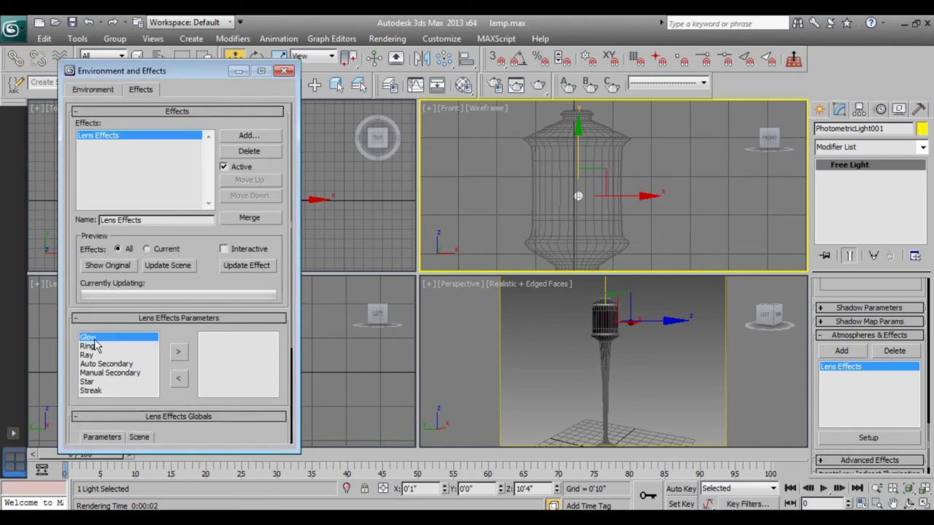
Add a Glow sourced from Object ID 2 and render the lamp
{"action": "scroll", "coordinate": [131, 212], "scroll_direction": "down", "scroll_amount": 5}
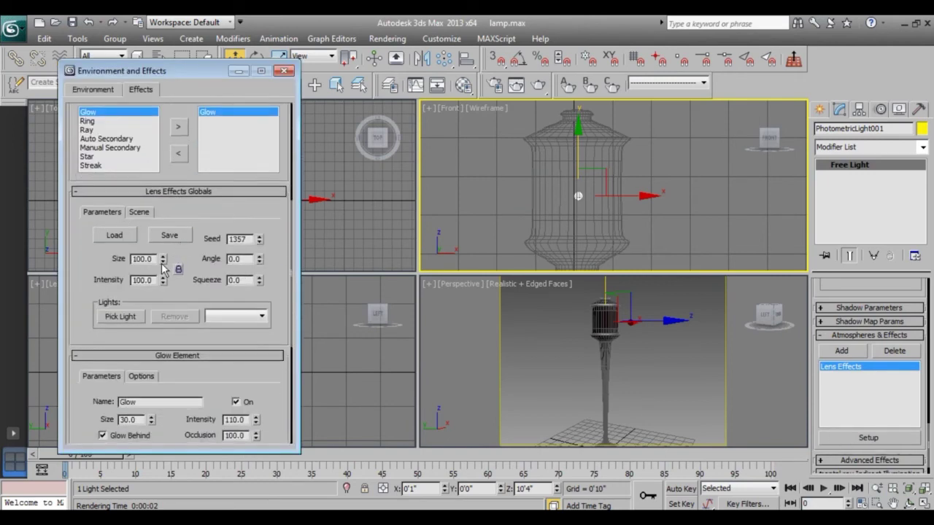
{"action": "right_click", "coordinate": [666, 199]}
{"action": "left_click", "coordinate": [603, 283]}
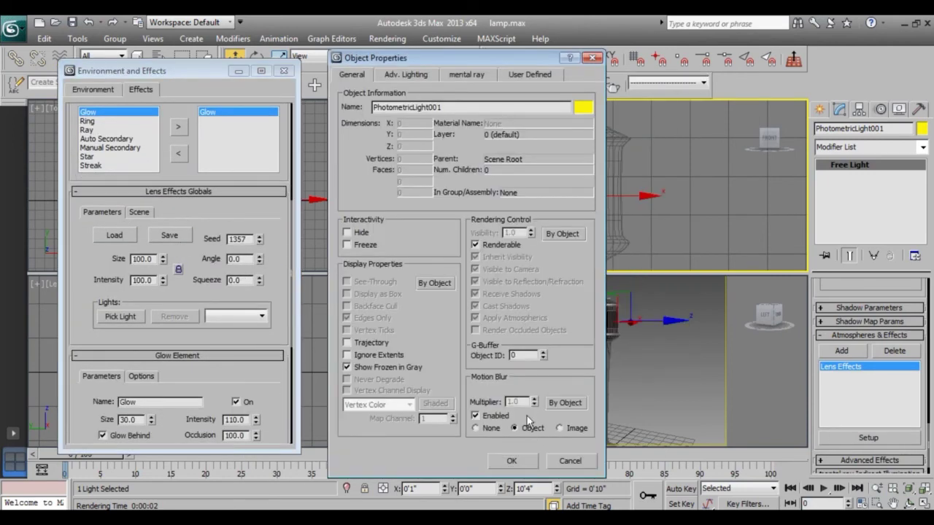
{"action": "left_click", "coordinate": [511, 460]}
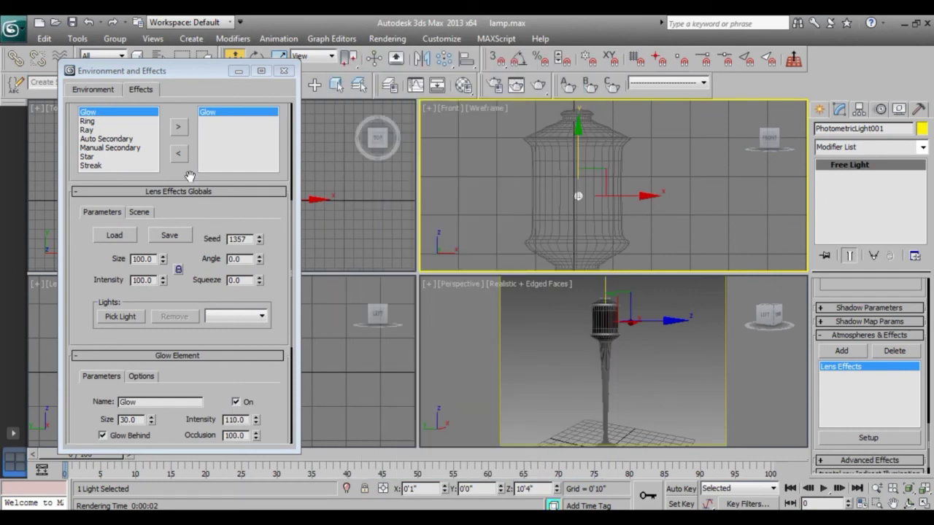
{"action": "left_click", "coordinate": [140, 213]}
{"action": "scroll", "coordinate": [93, 307], "scroll_direction": "down", "scroll_amount": 2}
{"action": "left_click", "coordinate": [149, 305]}
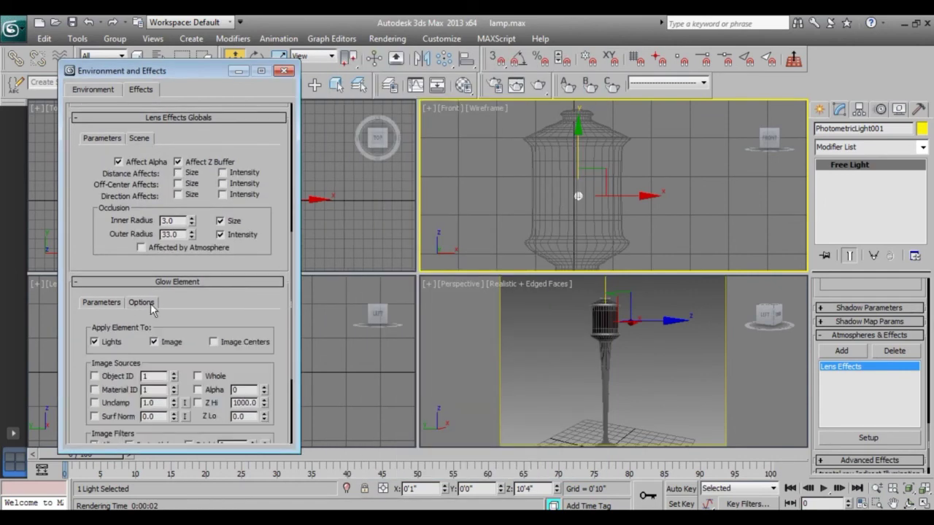
{"action": "left_click", "coordinate": [613, 319]}
{"action": "left_click", "coordinate": [516, 85]}
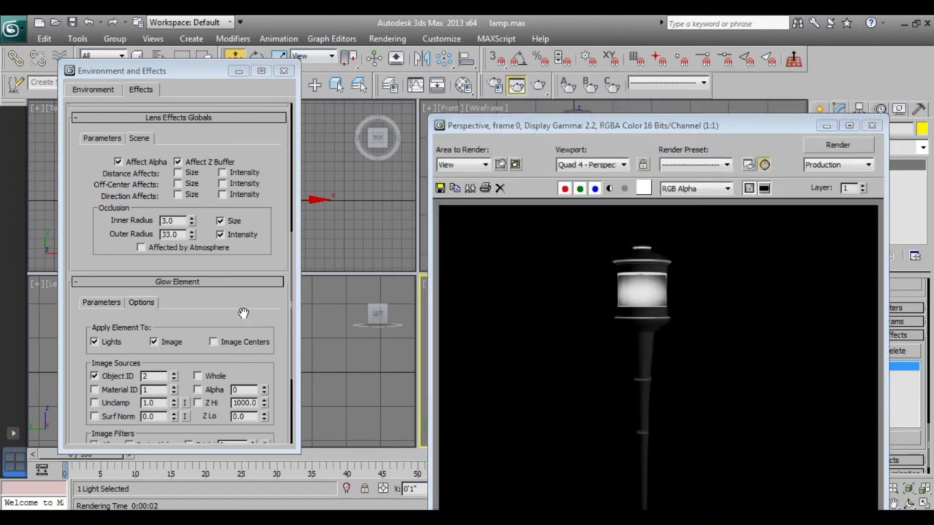
Enlarge the glow to size 195 and re-render the glowing lamp
{"action": "scroll", "coordinate": [244, 313], "scroll_direction": "down", "scroll_amount": 4}
{"action": "scroll", "coordinate": [251, 182], "scroll_direction": "up", "scroll_amount": 5}
{"action": "left_click", "coordinate": [102, 324]}
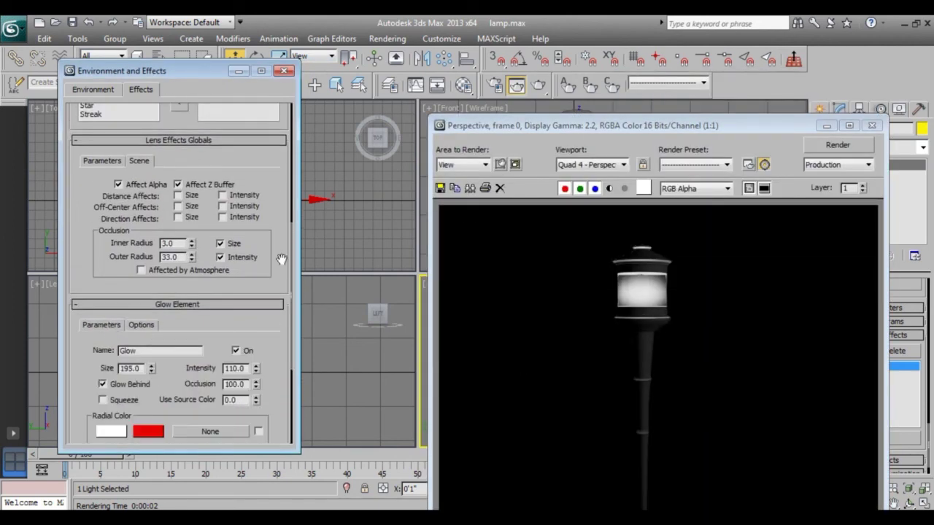
{"action": "left_click", "coordinate": [838, 145]}
{"action": "left_click", "coordinate": [284, 71]}
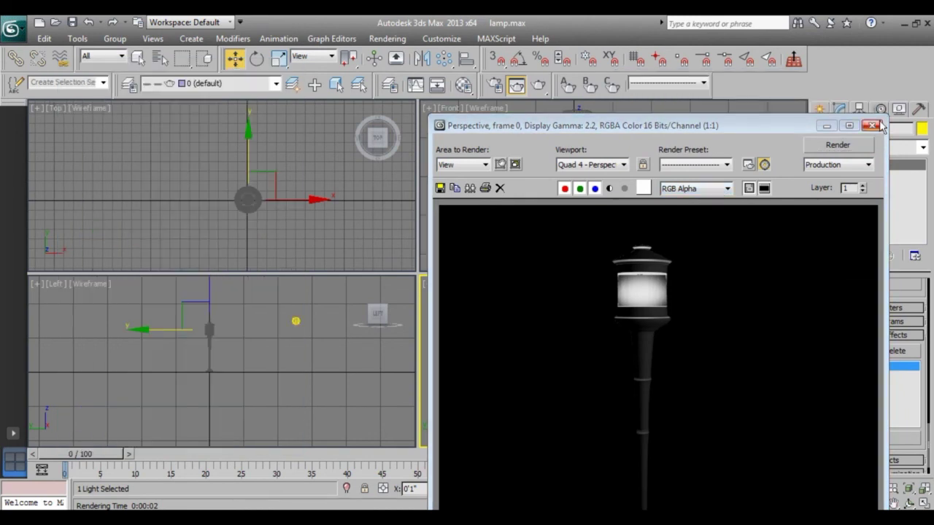
{"action": "left_click", "coordinate": [874, 126]}
{"action": "right_click", "coordinate": [606, 197]}
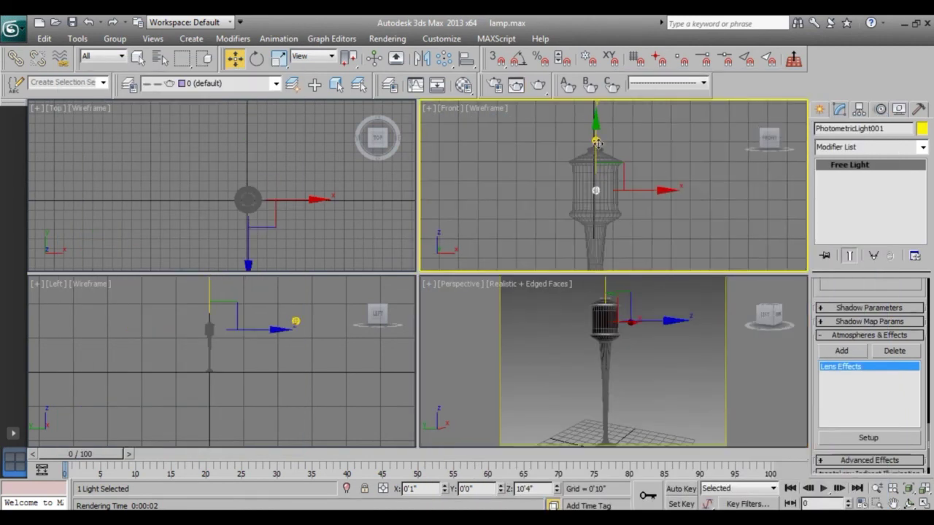
{"action": "right_click", "coordinate": [273, 327]}
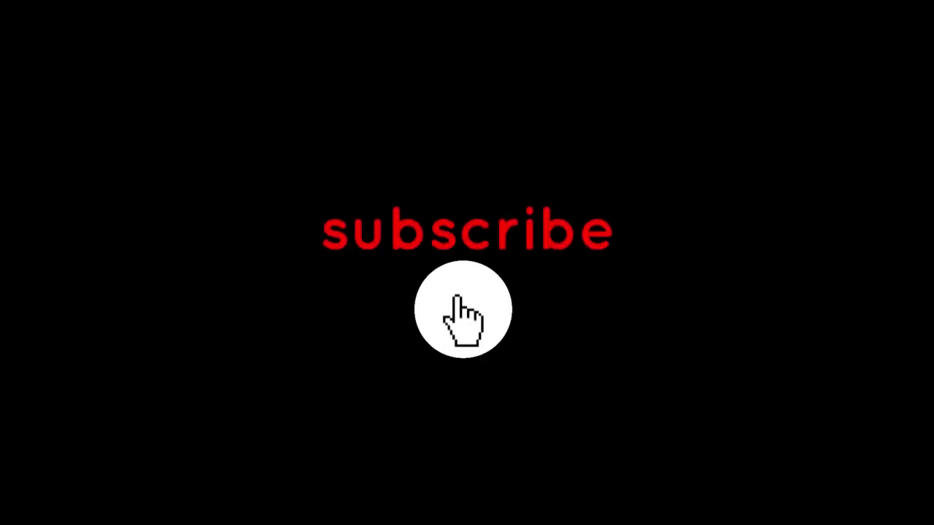